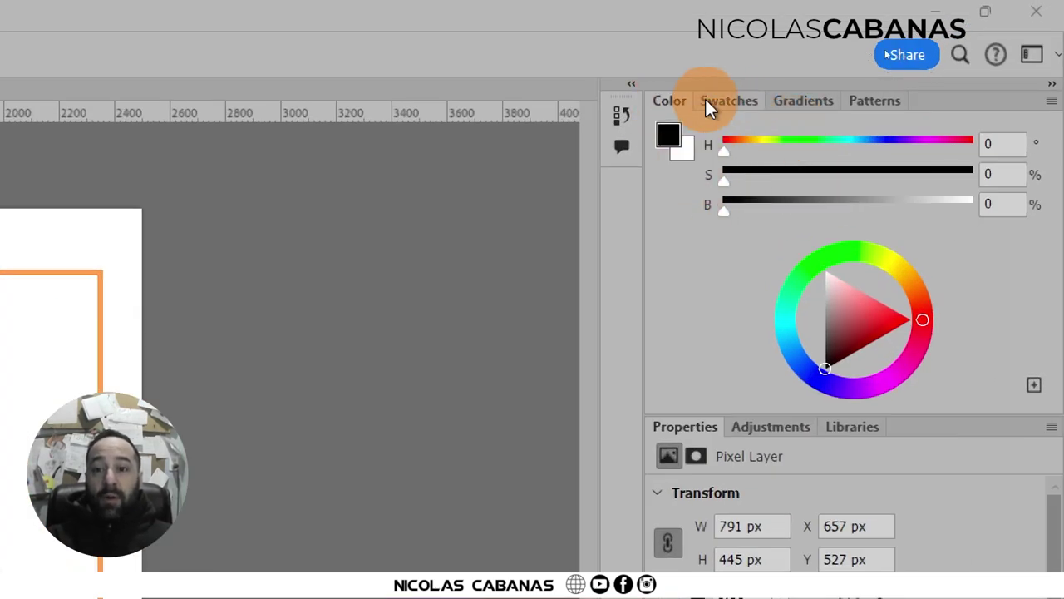
Close the Patterns panel, then close the whole Color and Gradients tab group
{"action": "left_click", "coordinate": [729, 100]}
{"action": "left_click", "coordinate": [803, 100]}
{"action": "left_click", "coordinate": [881, 101]}
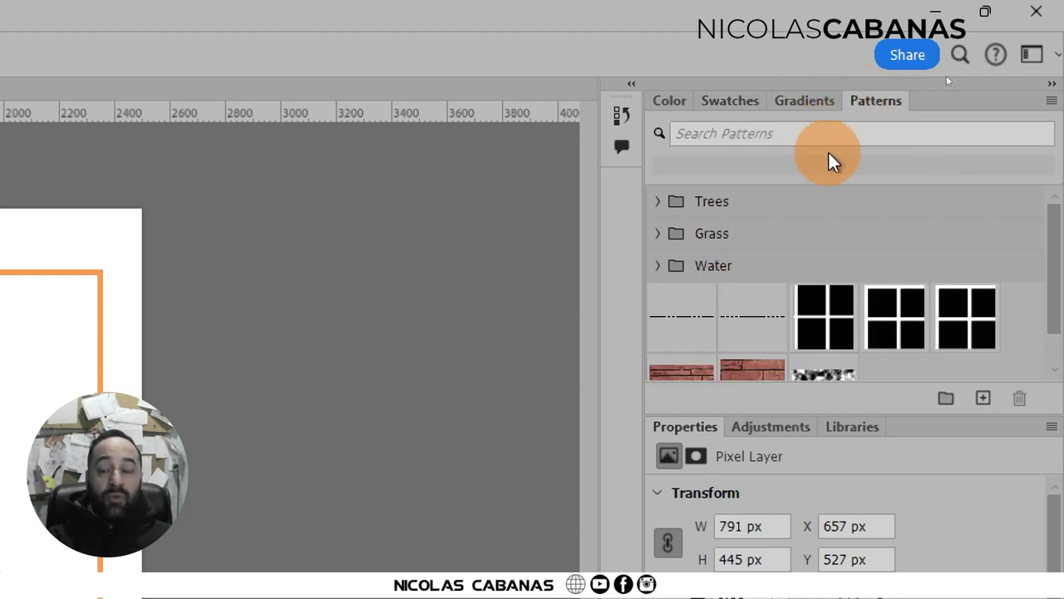
{"action": "right_click", "coordinate": [872, 98]}
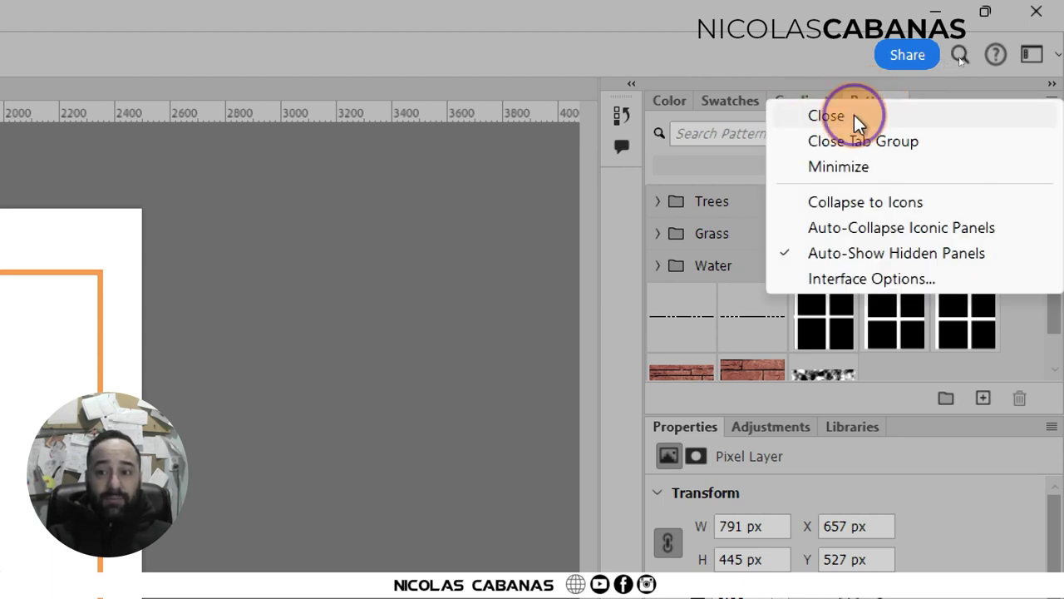
{"action": "left_click", "coordinate": [861, 117]}
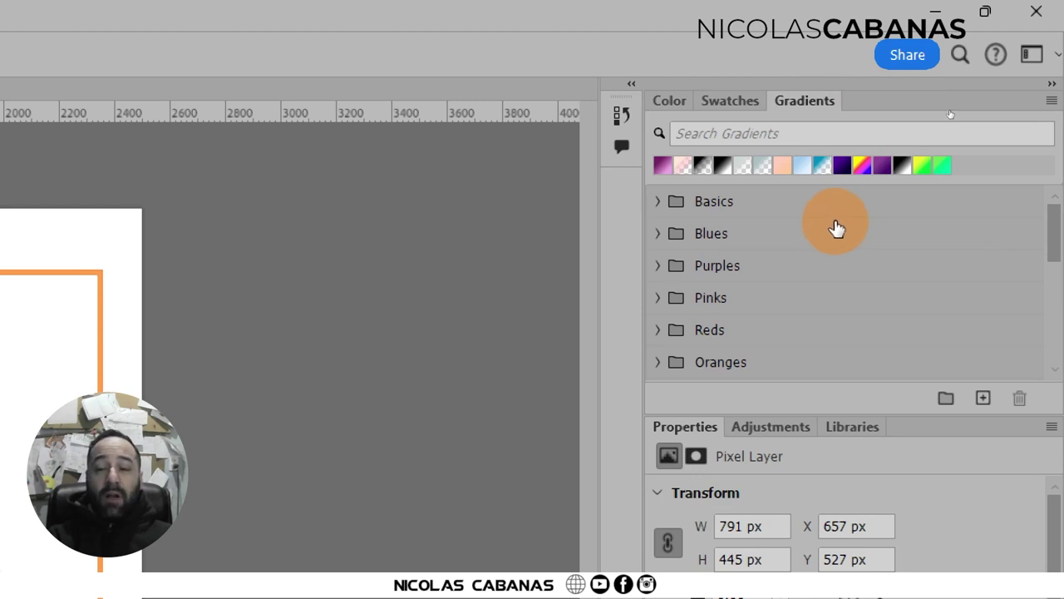
{"action": "right_click", "coordinate": [807, 107]}
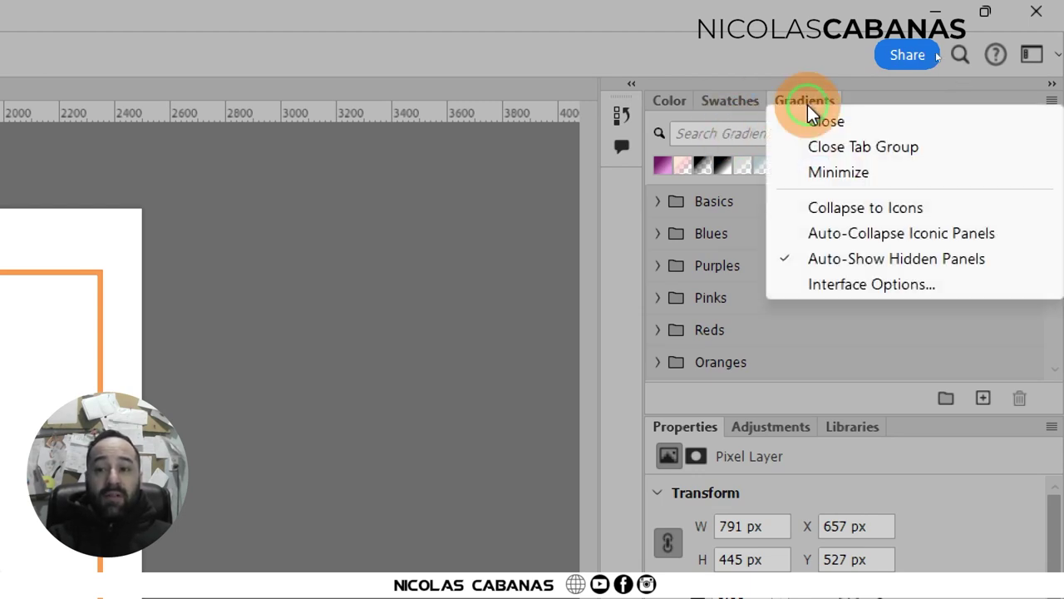
{"action": "left_click", "coordinate": [876, 148]}
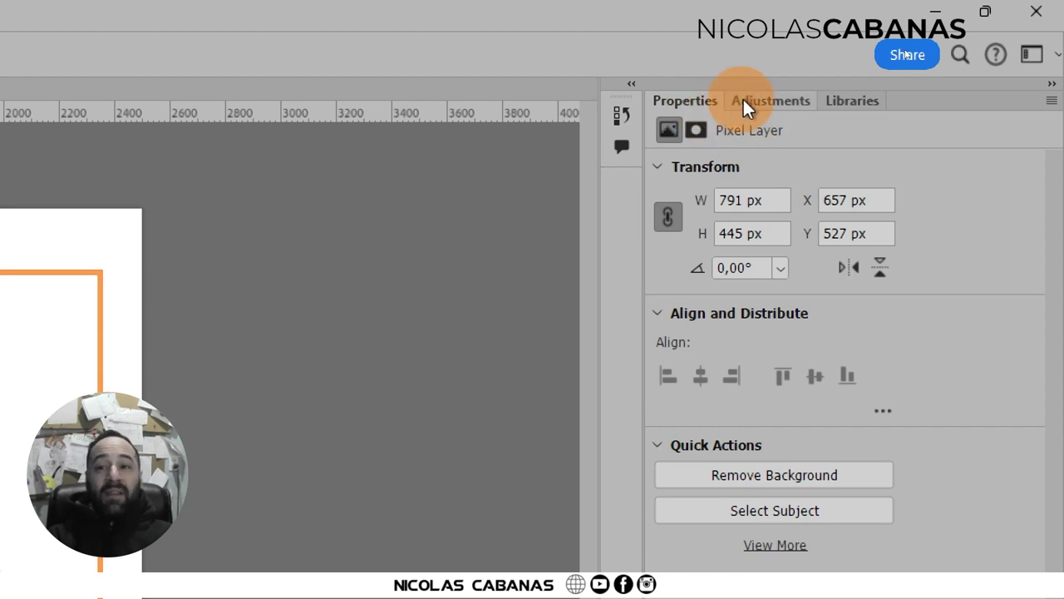
Close the Adjustments and Libraries panels, leaving Properties alone in the dock
{"action": "left_click", "coordinate": [741, 100]}
{"action": "right_click", "coordinate": [756, 98]}
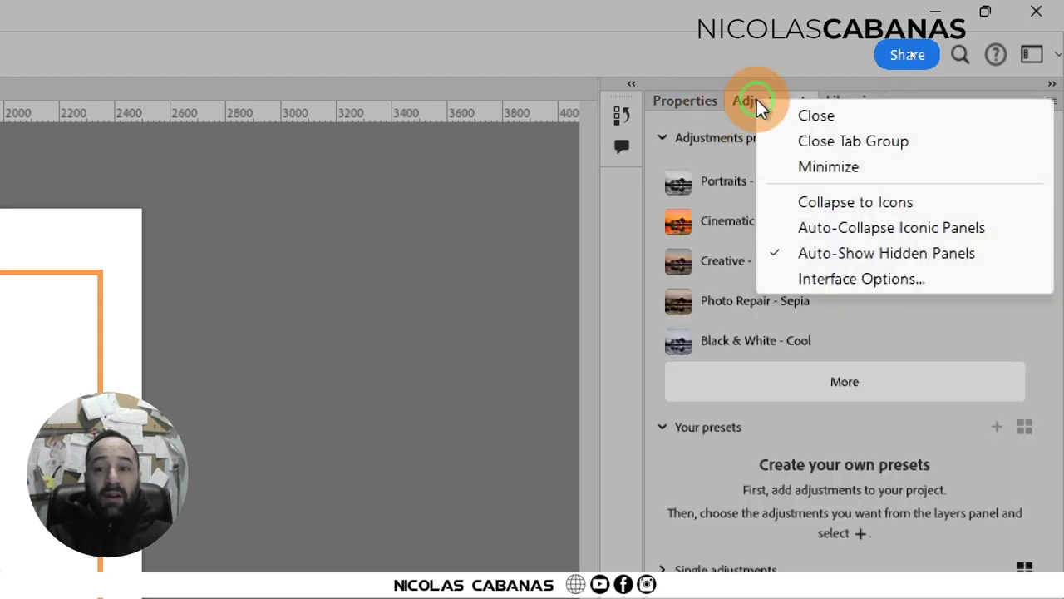
{"action": "left_click", "coordinate": [801, 114]}
{"action": "left_click", "coordinate": [757, 117]}
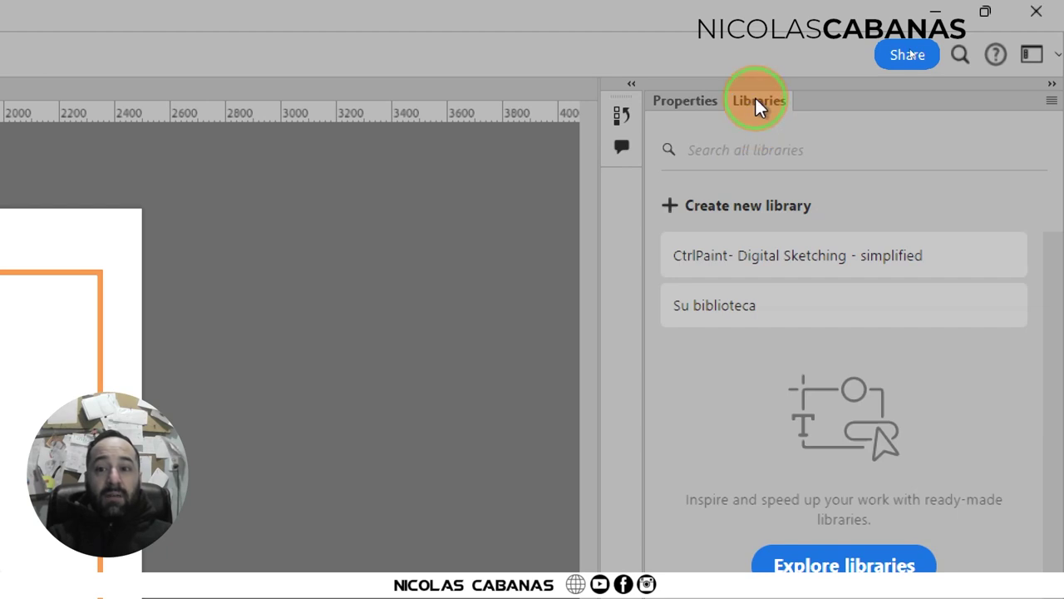
{"action": "right_click", "coordinate": [754, 98]}
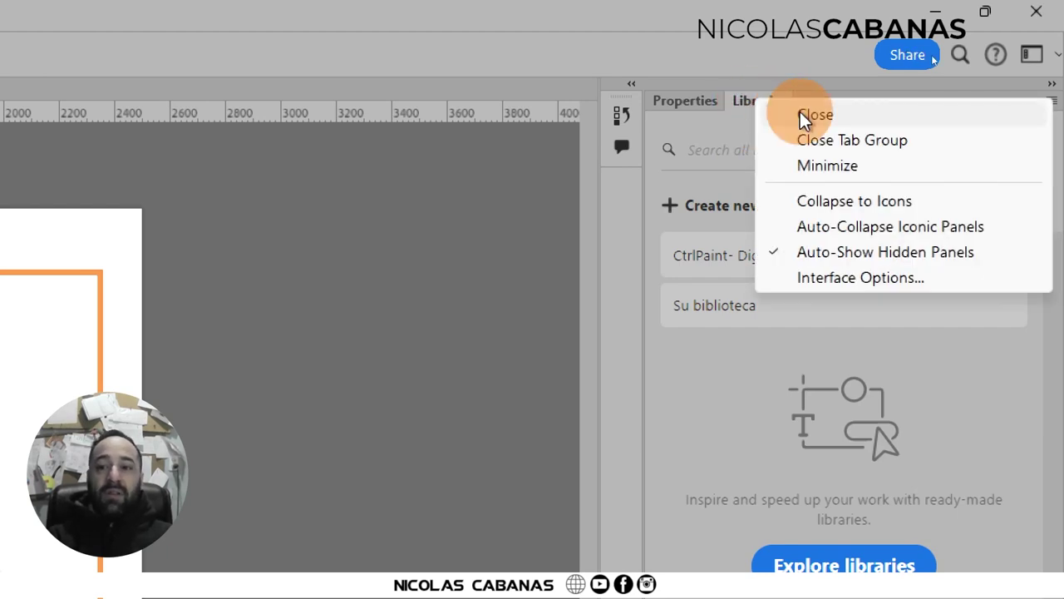
{"action": "left_click", "coordinate": [800, 114]}
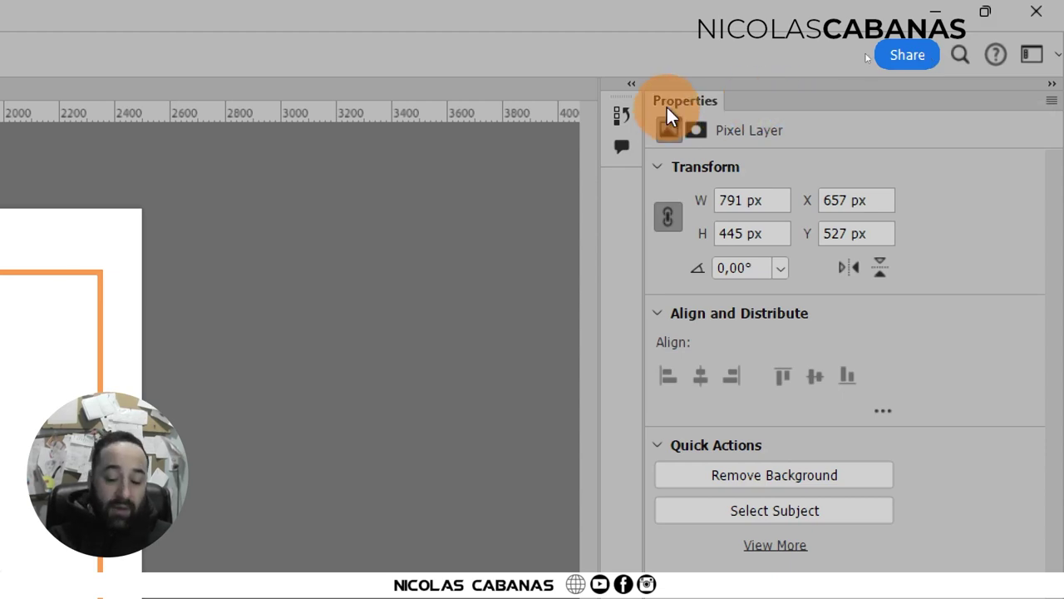
{"action": "key", "text": "super+minus"}
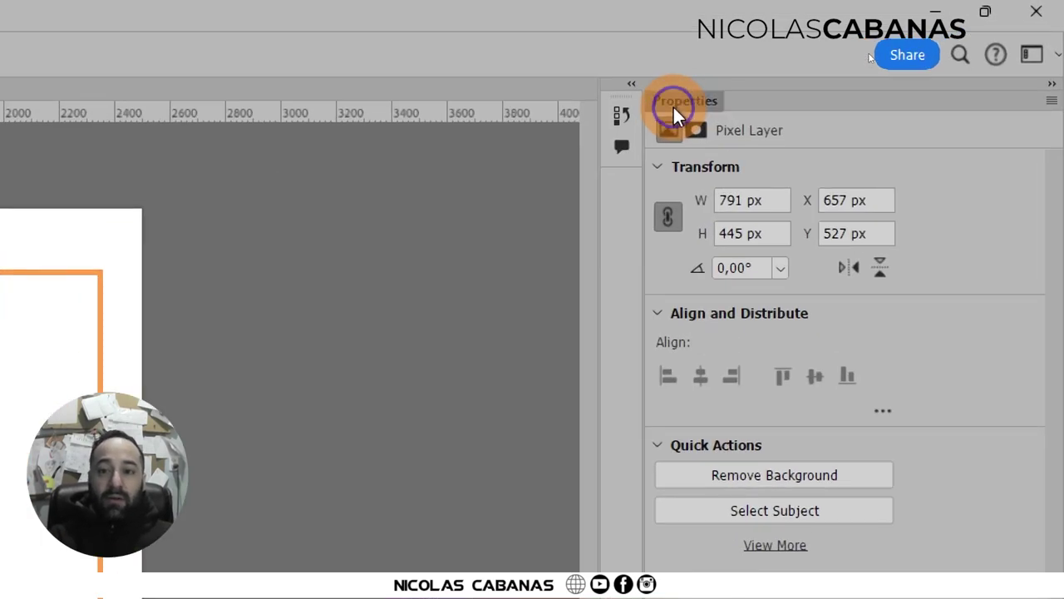
Collapse Properties into the icon strip beside Layers and expand it from its icon
{"action": "left_click_drag", "start_coordinate": [673, 107], "coordinate": [535, 171]}
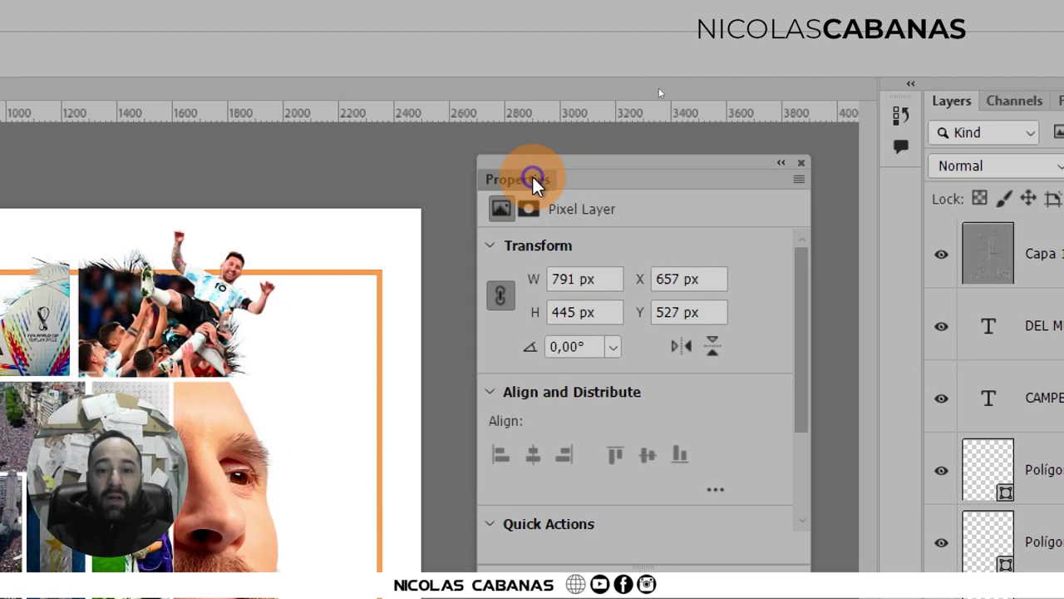
{"action": "mouse_move", "coordinate": [535, 184]}
{"action": "left_mouse_down"}
{"action": "mouse_move", "coordinate": [591, 204]}
{"action": "mouse_move", "coordinate": [629, 189]}
{"action": "left_mouse_up"}
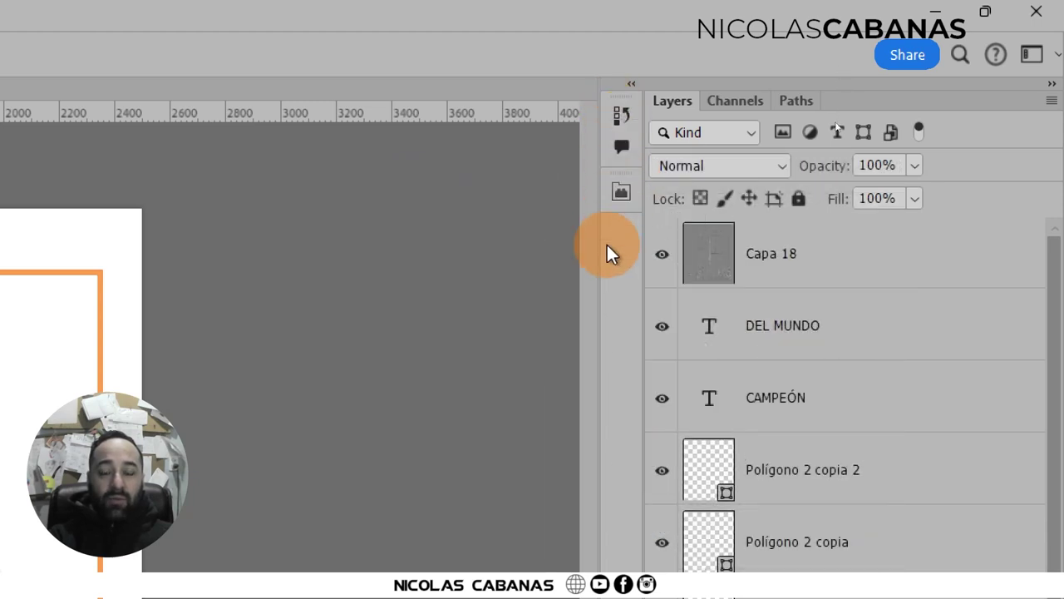
{"action": "left_click", "coordinate": [622, 195]}
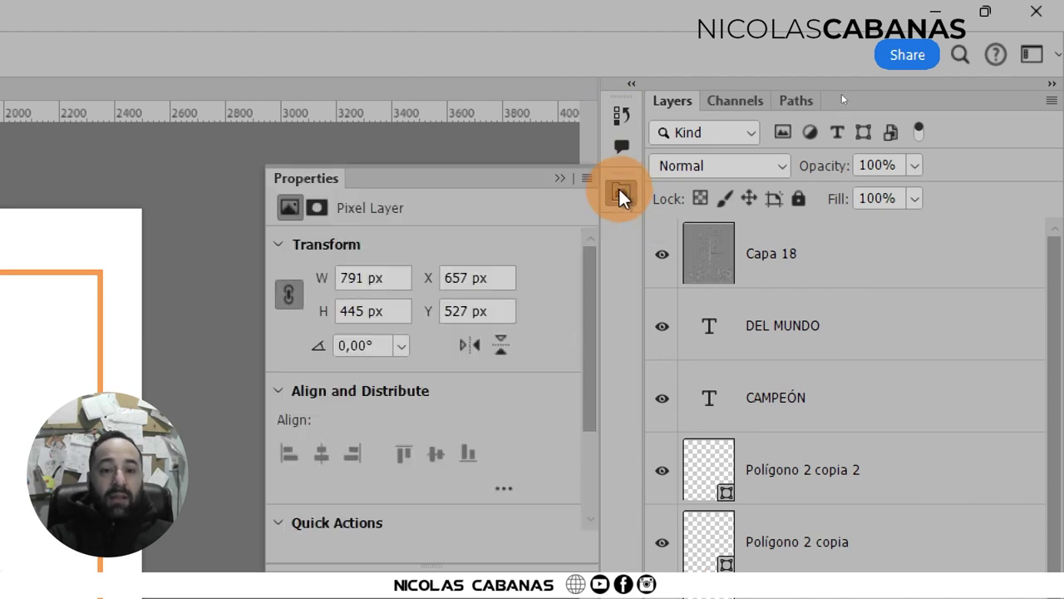
{"action": "left_click", "coordinate": [617, 123]}
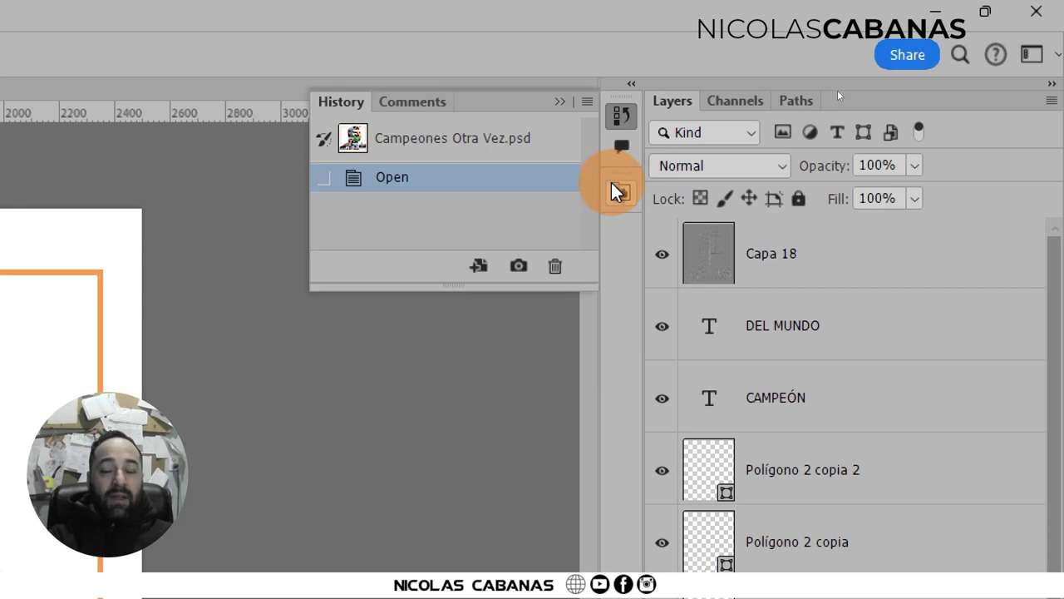
{"action": "left_click", "coordinate": [617, 190]}
{"action": "left_click", "coordinate": [623, 124]}
{"action": "left_click", "coordinate": [621, 190]}
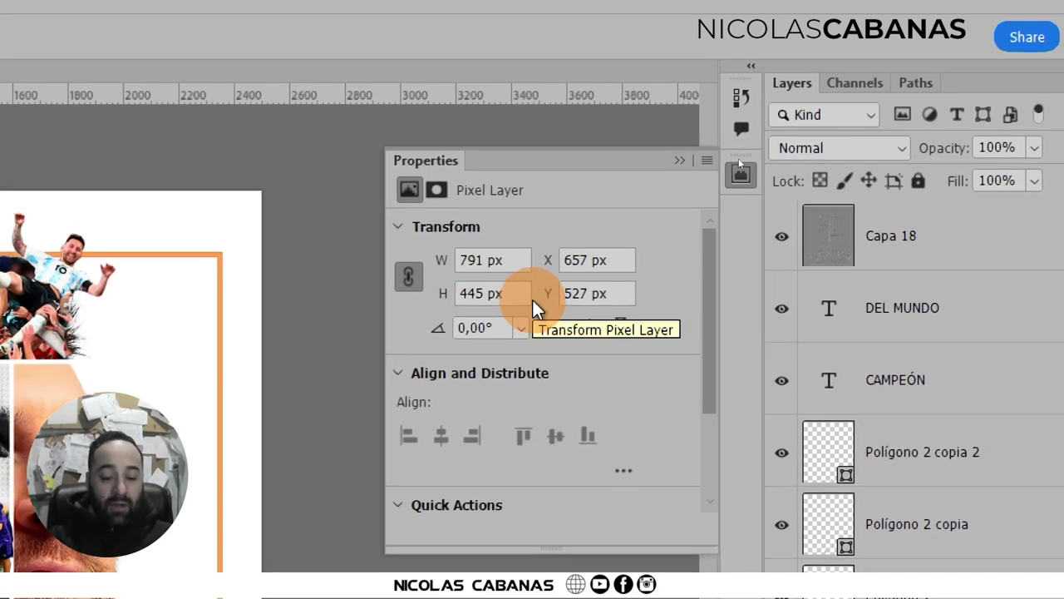
{"action": "key", "text": "super+minus"}
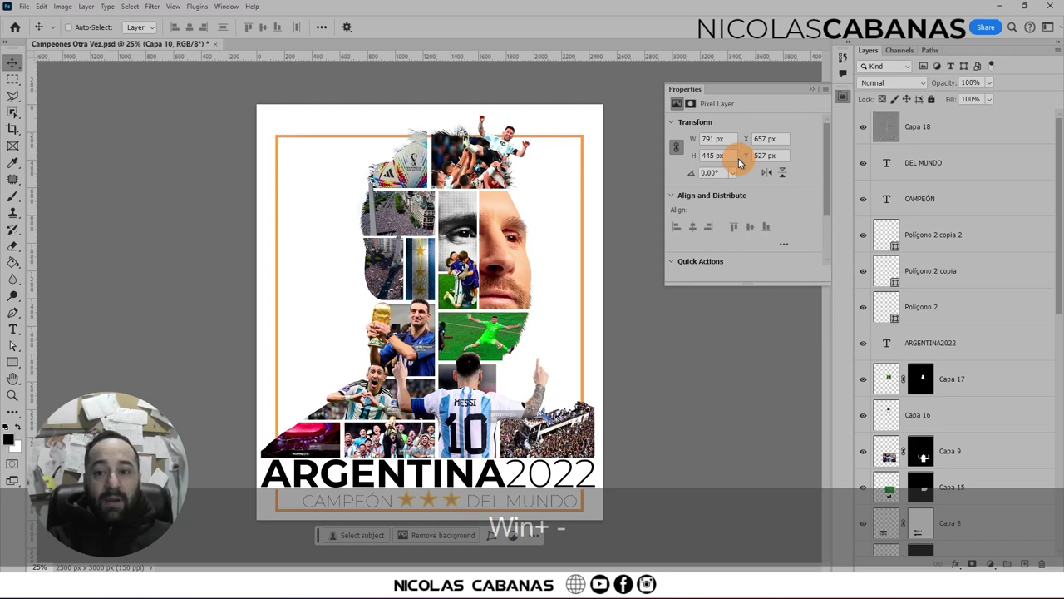
Select the Capa 17 layer, widen the Layers panel, and collapse Properties
{"action": "left_click", "coordinate": [834, 65]}
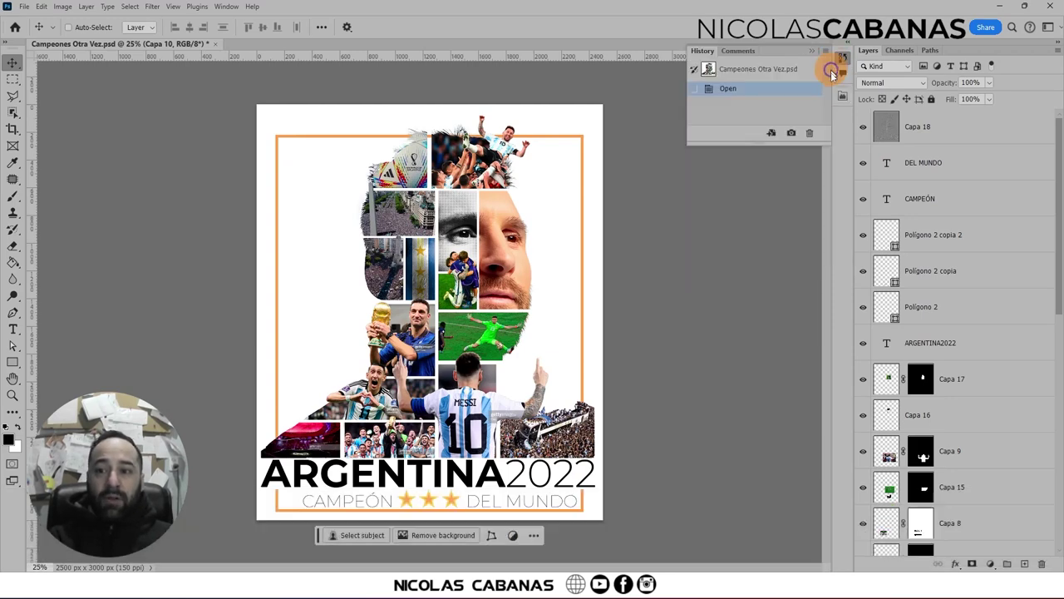
{"action": "left_click", "coordinate": [840, 98]}
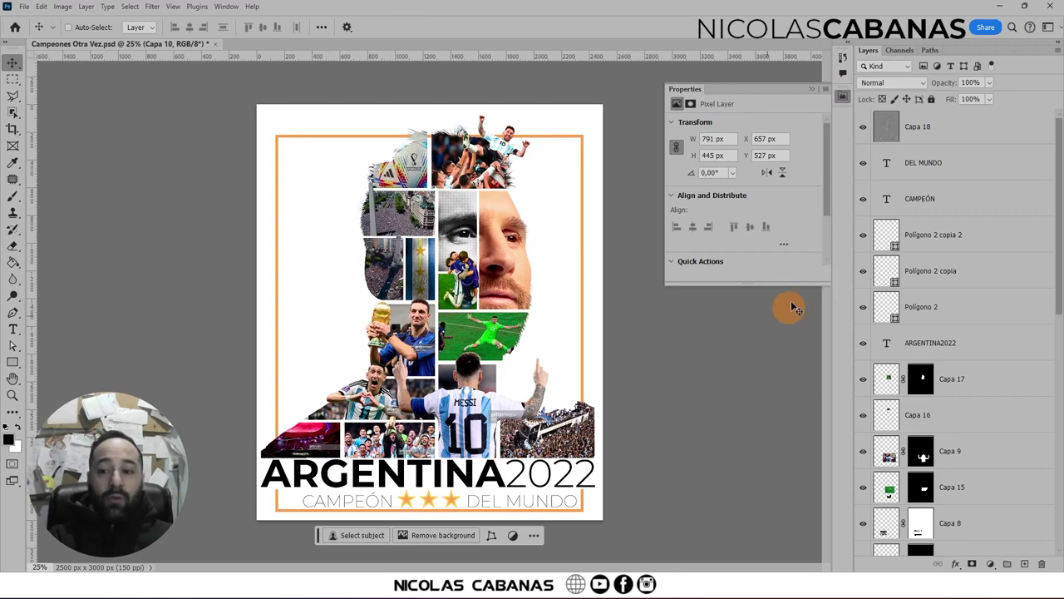
{"action": "left_click", "coordinate": [952, 378]}
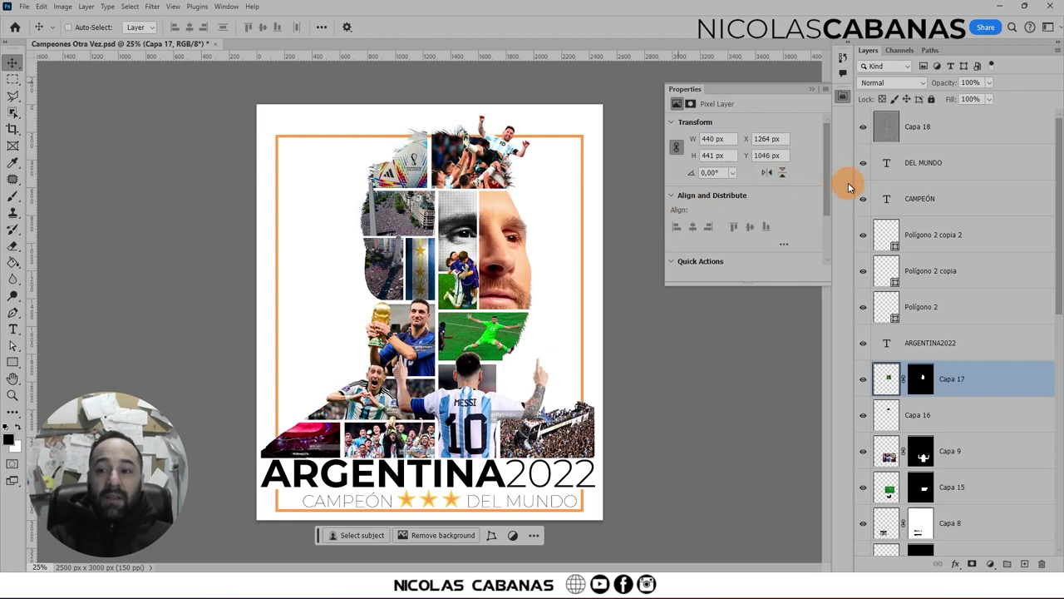
{"action": "left_click_drag", "start_coordinate": [852, 187], "coordinate": [797, 187]}
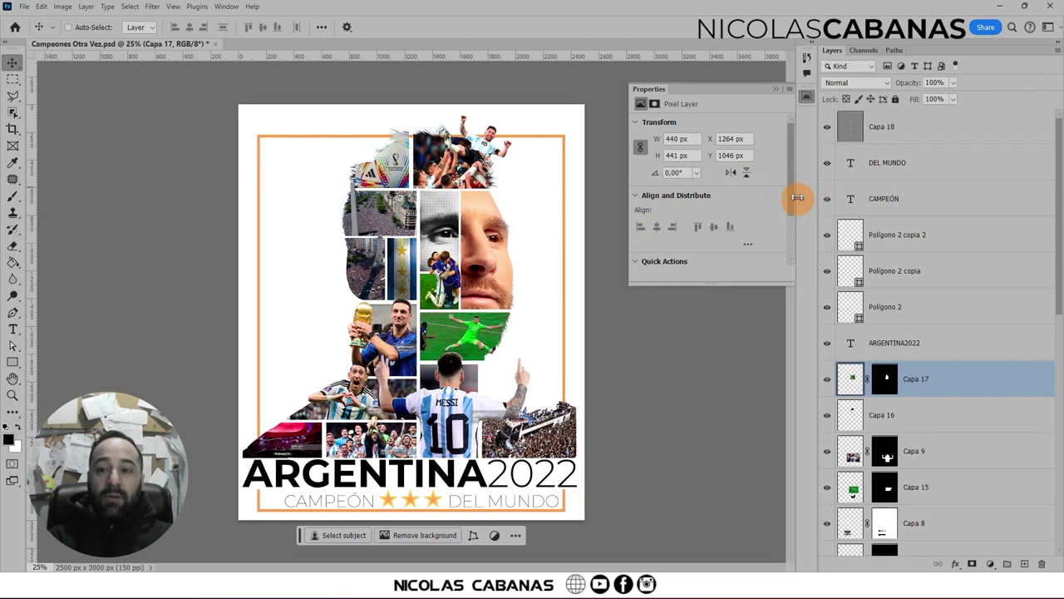
{"action": "left_click", "coordinate": [776, 93]}
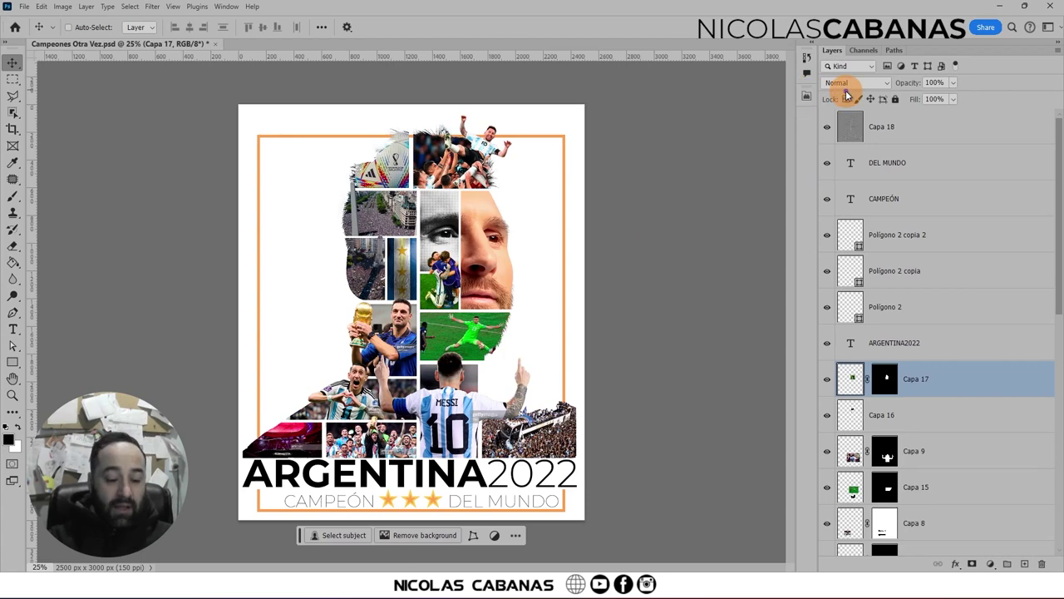
Look at the poster's Channels and Paths, then return to the Layers list
{"action": "key", "text": "super+plus"}
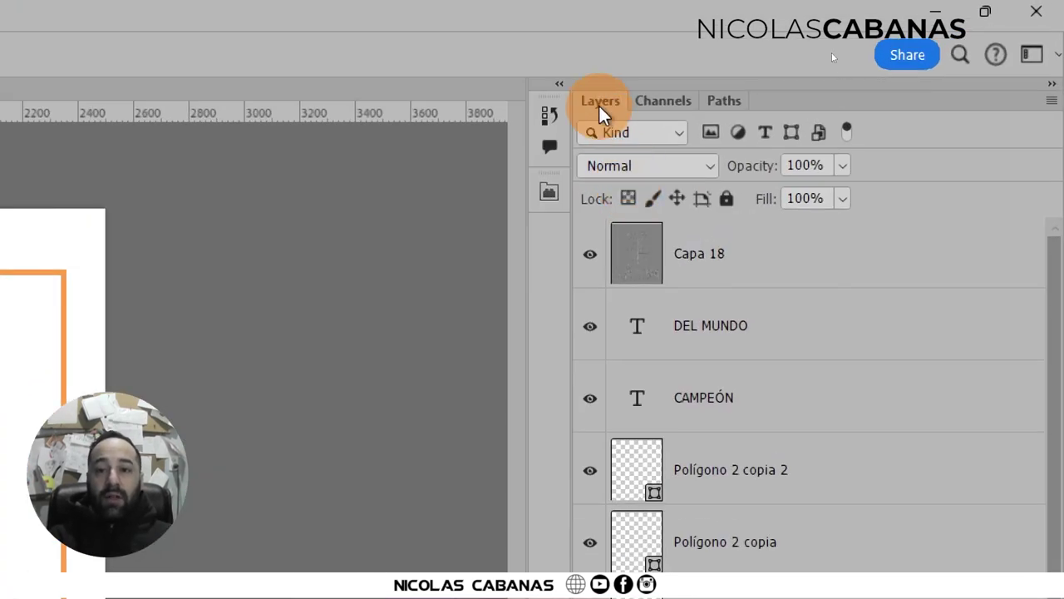
{"action": "left_click", "coordinate": [663, 106]}
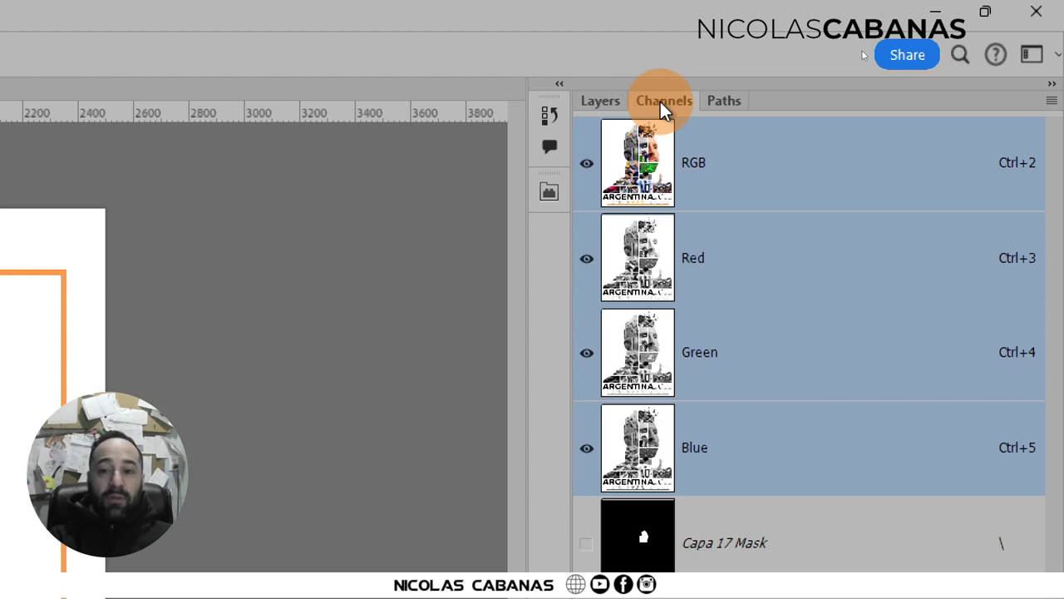
{"action": "left_click", "coordinate": [715, 107]}
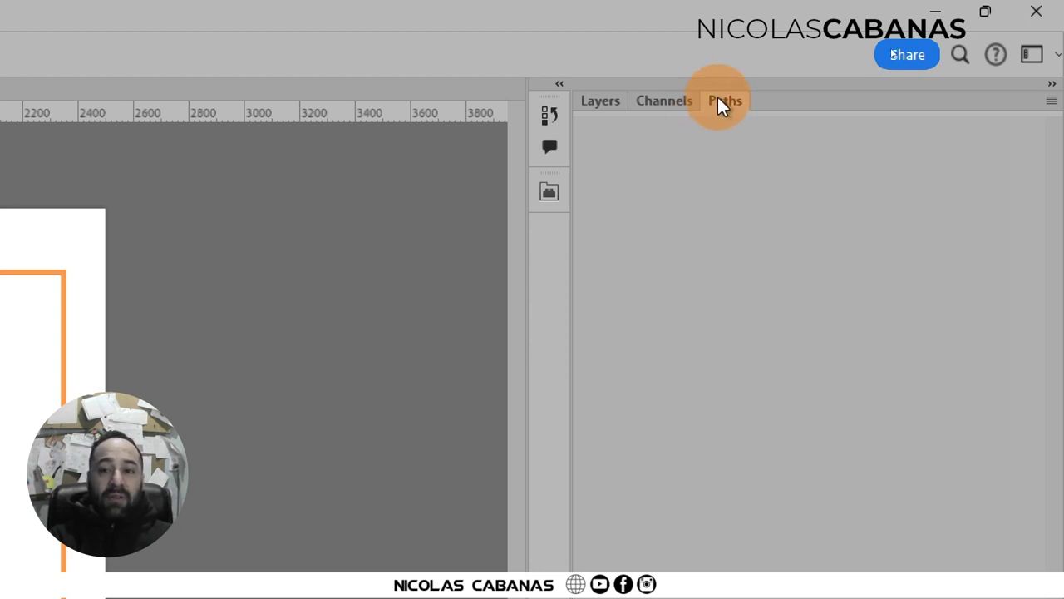
{"action": "left_click", "coordinate": [598, 107]}
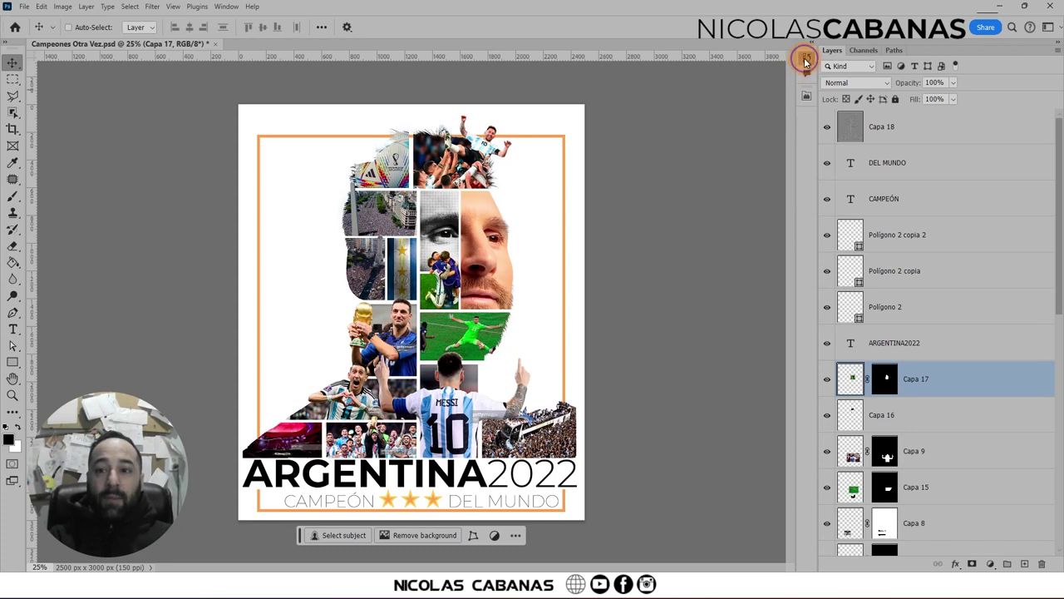
Make the History panel taller, close the Comments panel, and fold History back to an icon
{"action": "left_click", "coordinate": [806, 58]}
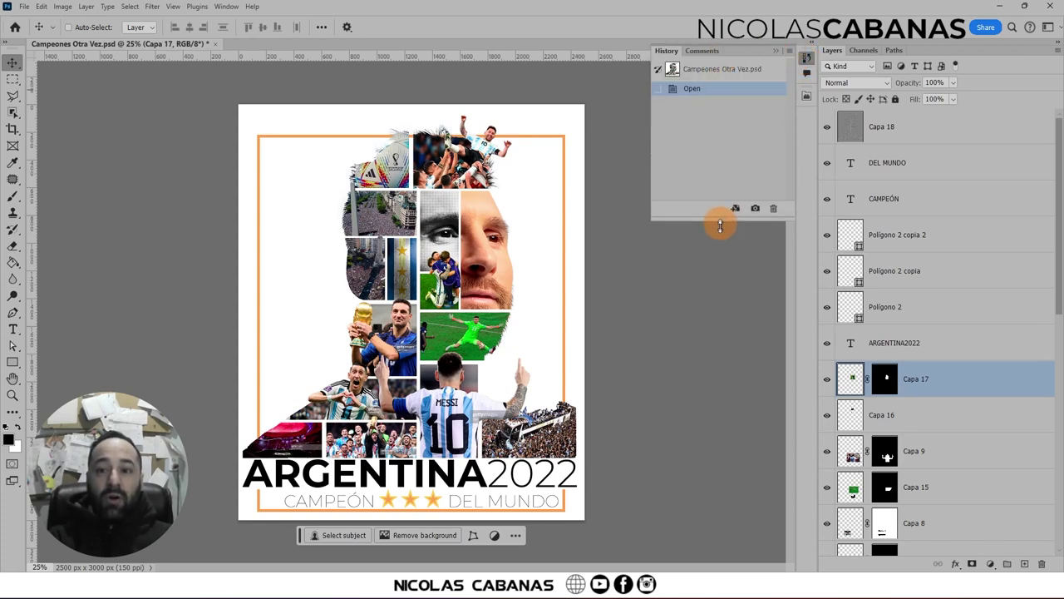
{"action": "left_click_drag", "start_coordinate": [721, 148], "coordinate": [721, 284]}
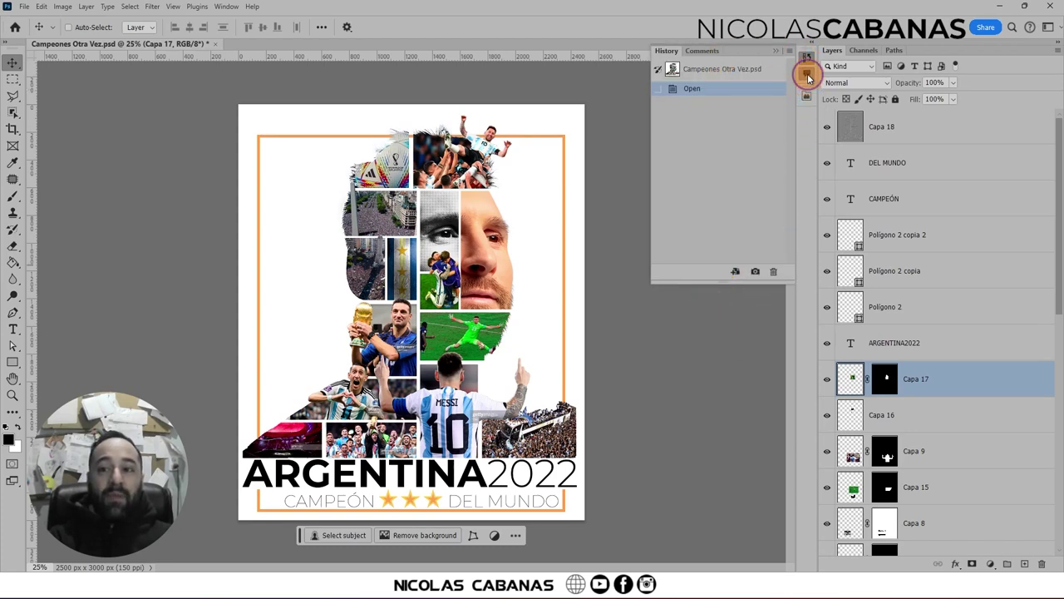
{"action": "left_click", "coordinate": [806, 73]}
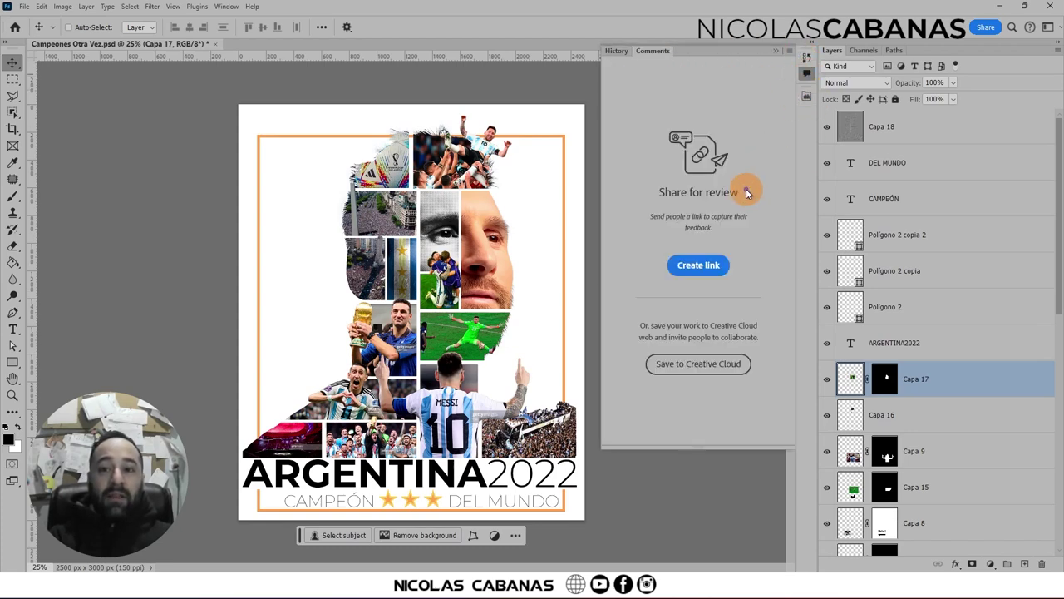
{"action": "right_click", "coordinate": [656, 55]}
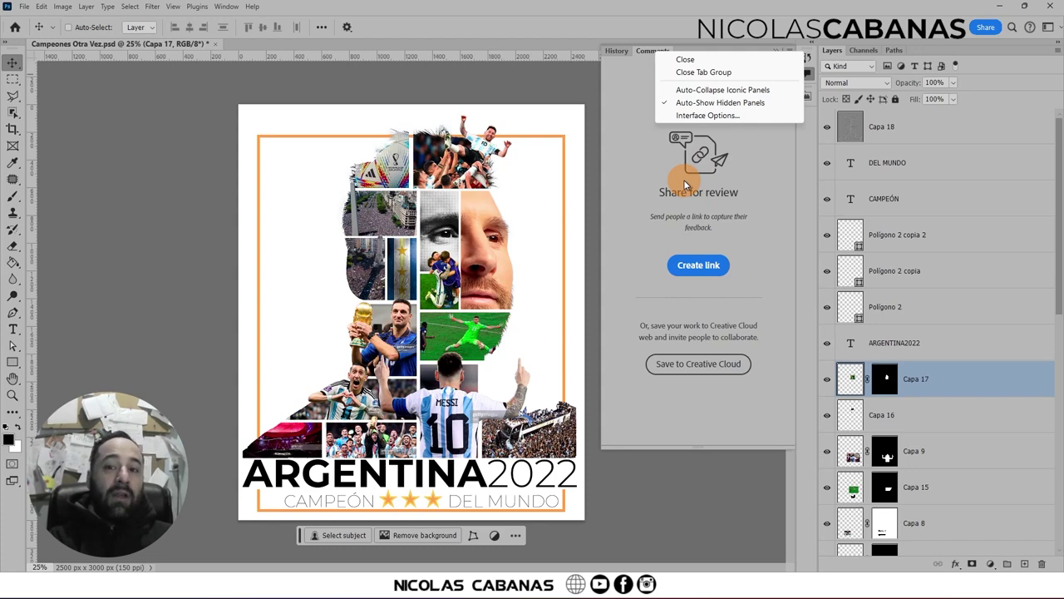
{"action": "left_click", "coordinate": [683, 60]}
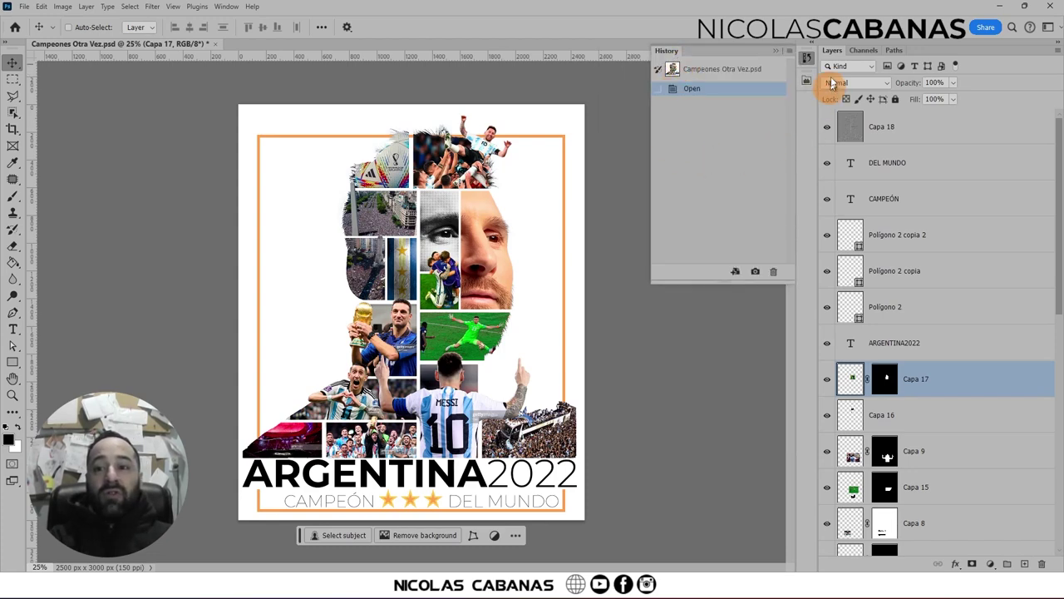
{"action": "left_click", "coordinate": [776, 56]}
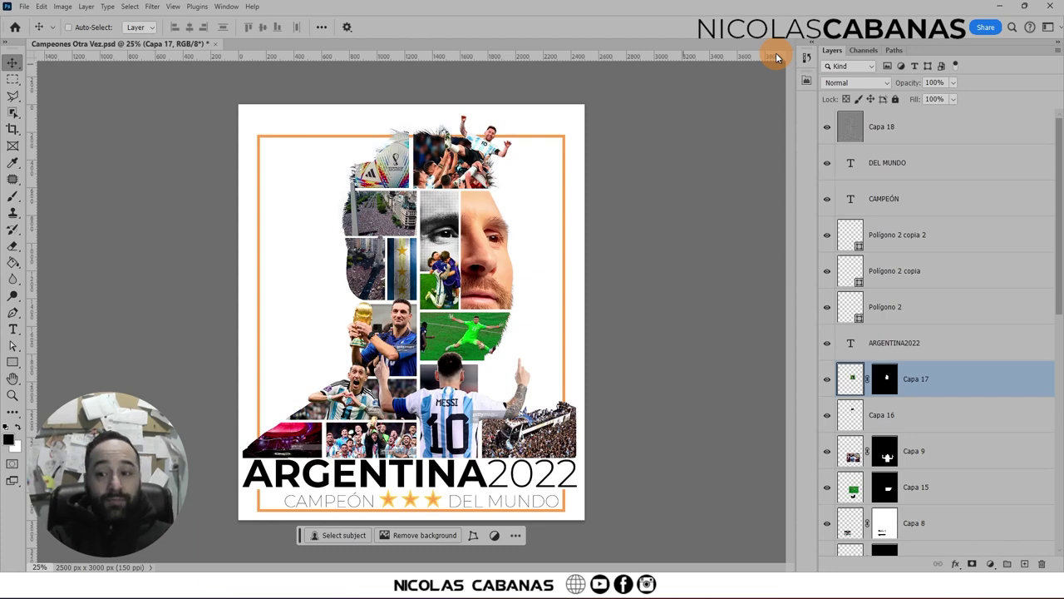
{"action": "left_click", "coordinate": [224, 7]}
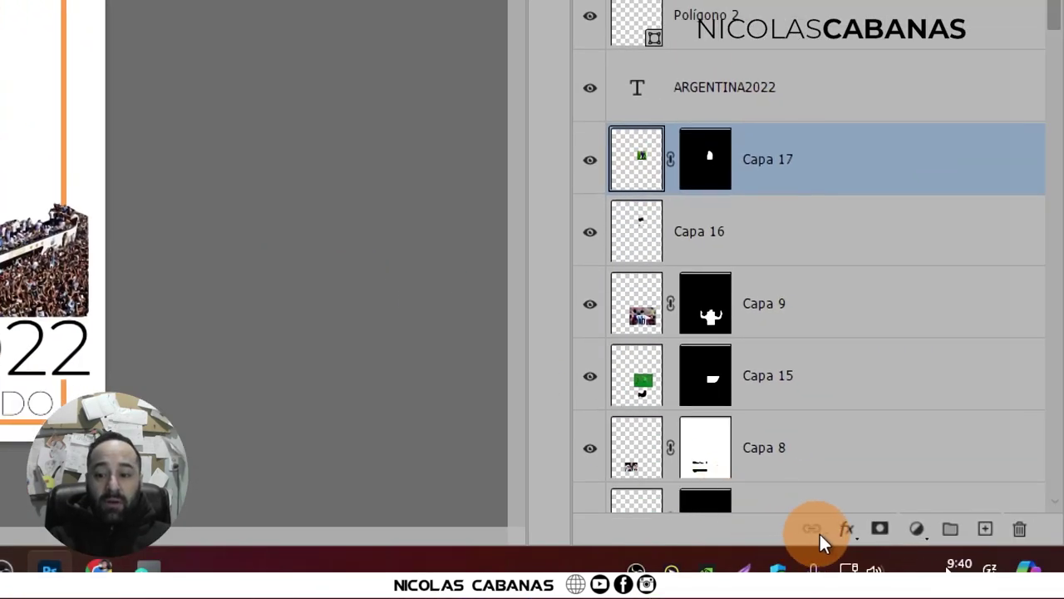
Open the new fill or adjustment layer menu and dismiss it without adding anything
{"action": "left_click", "coordinate": [916, 532]}
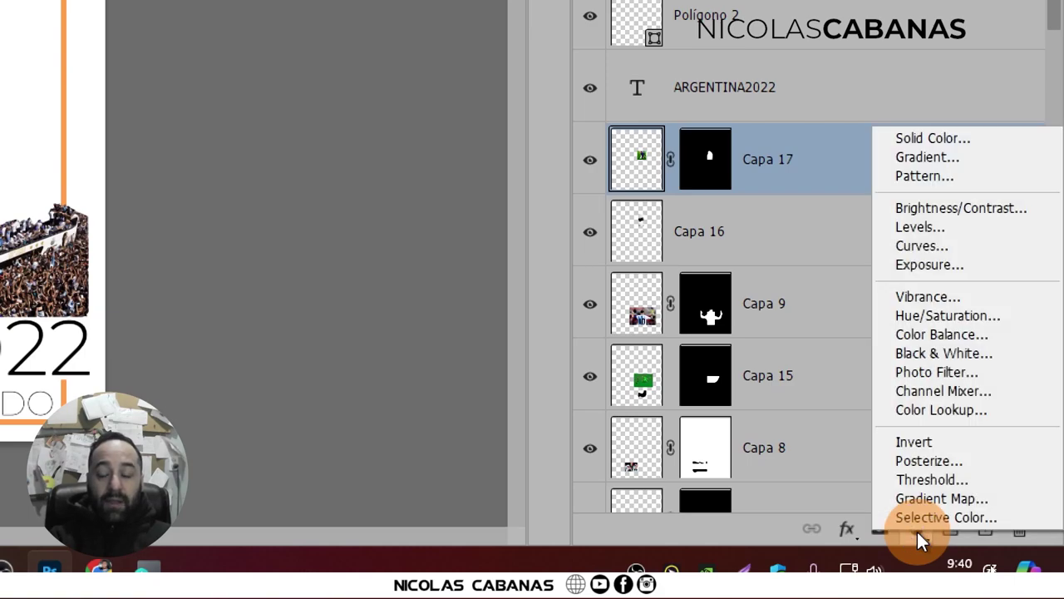
{"action": "left_click", "coordinate": [917, 531]}
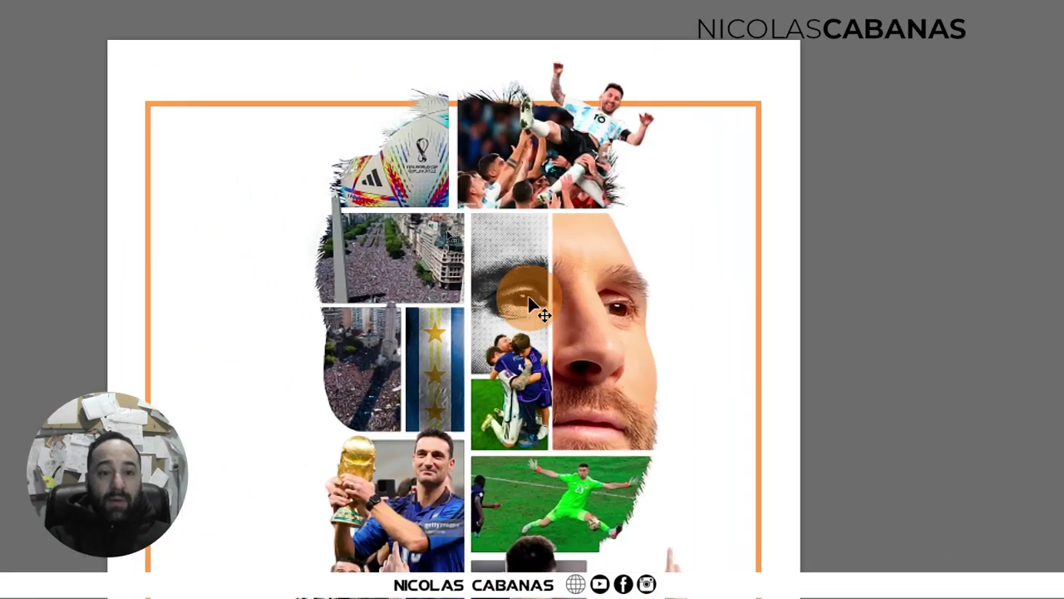
{"action": "key", "text": "super+minus"}
{"action": "key", "text": "super+minus"}
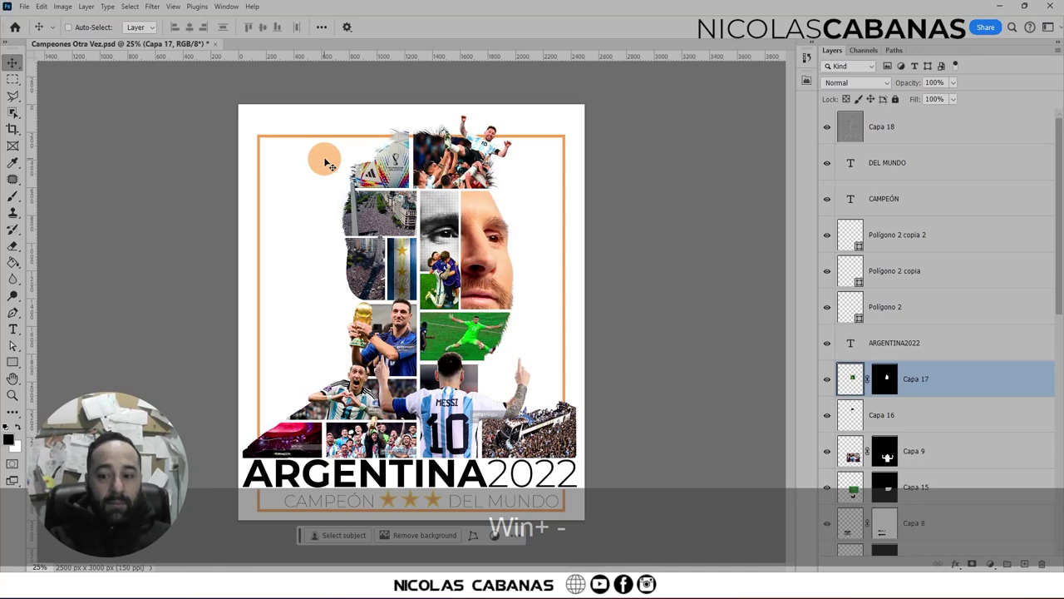
{"action": "left_click", "coordinate": [992, 565]}
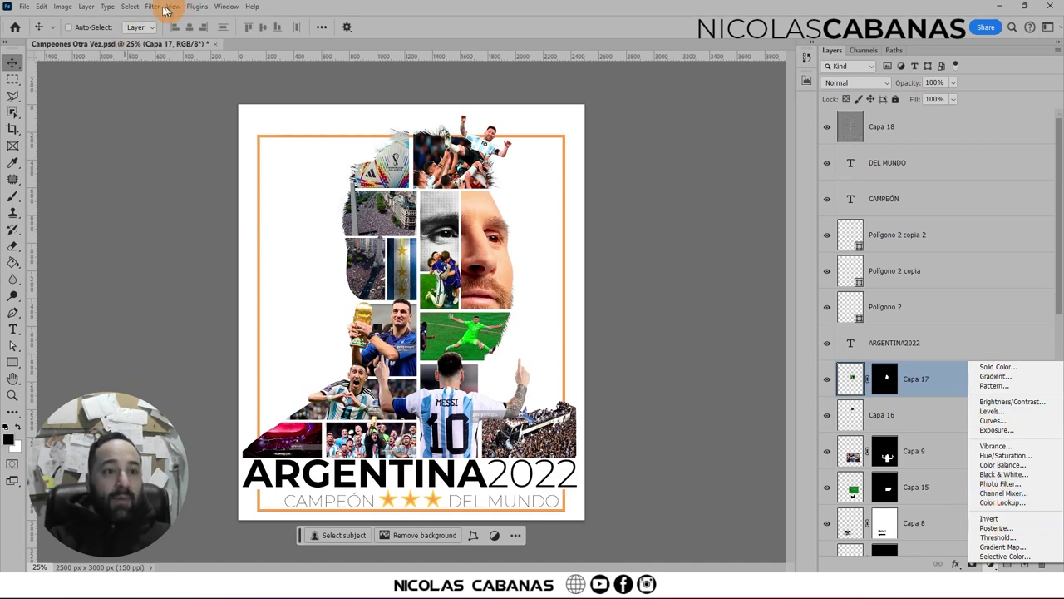
{"action": "left_click", "coordinate": [221, 12]}
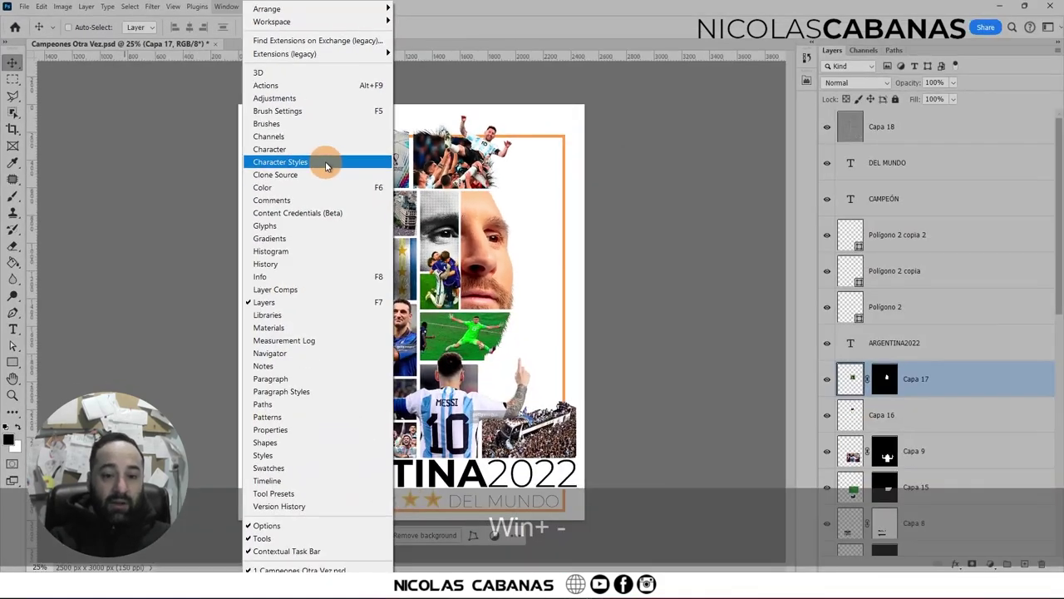
Show the Character panel and check its Paragraph tab
{"action": "left_click", "coordinate": [325, 149]}
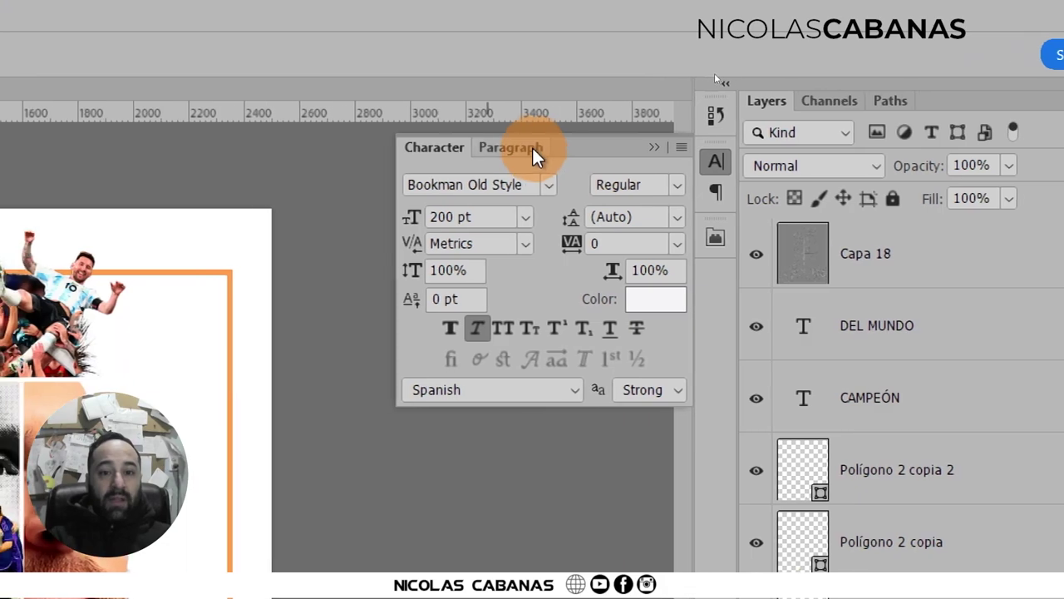
{"action": "left_click", "coordinate": [535, 151]}
{"action": "left_click", "coordinate": [533, 148]}
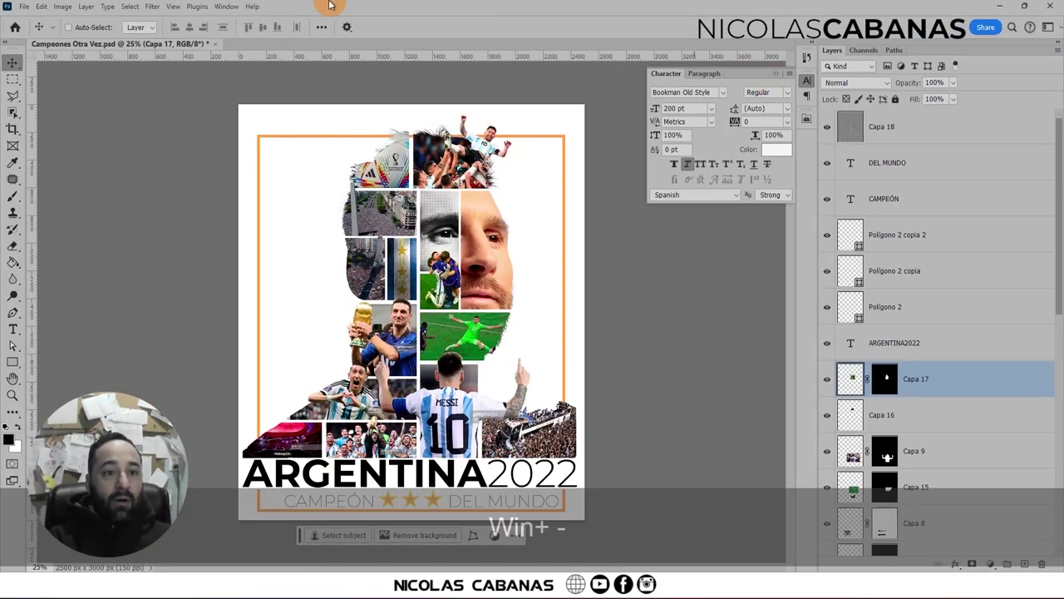
Reopen the Color panel group, float it over the poster, and show Swatches
{"action": "left_click", "coordinate": [236, 8]}
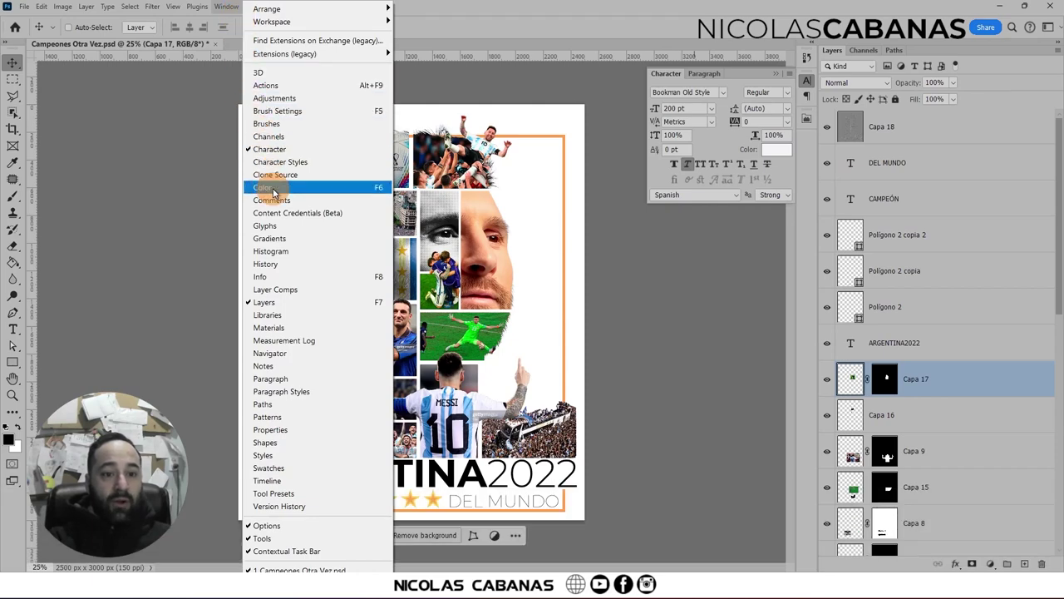
{"action": "left_click", "coordinate": [263, 187]}
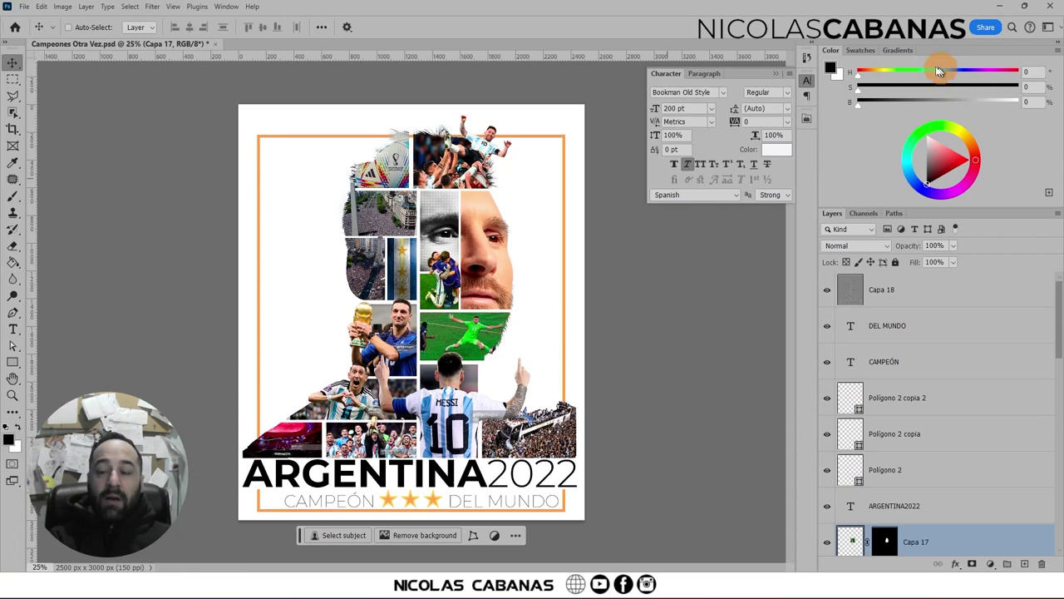
{"action": "key", "text": "super+minus"}
{"action": "key", "text": "super+plus"}
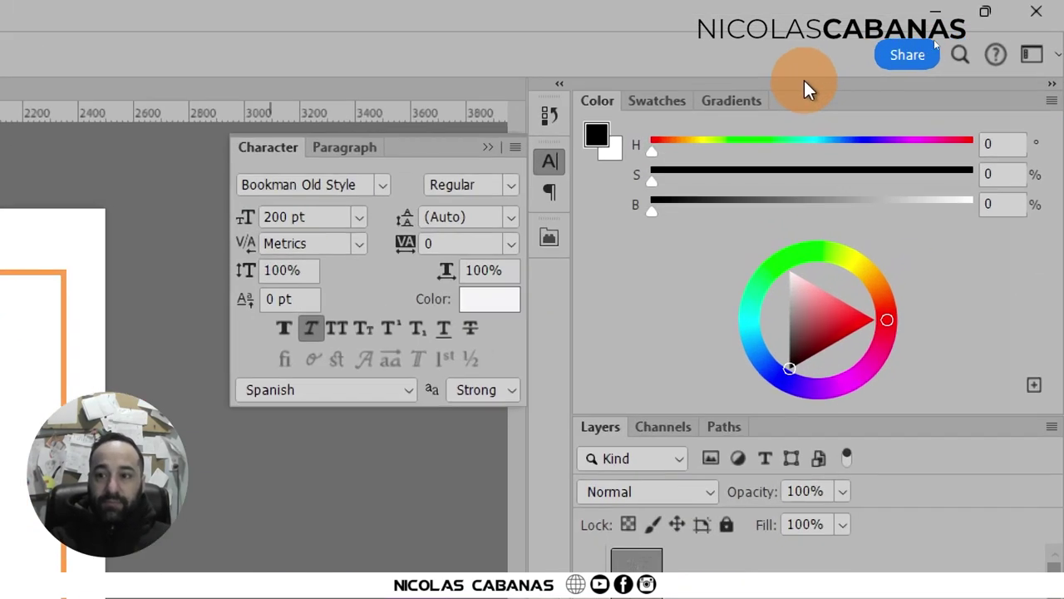
{"action": "left_click_drag", "start_coordinate": [854, 96], "coordinate": [532, 297]}
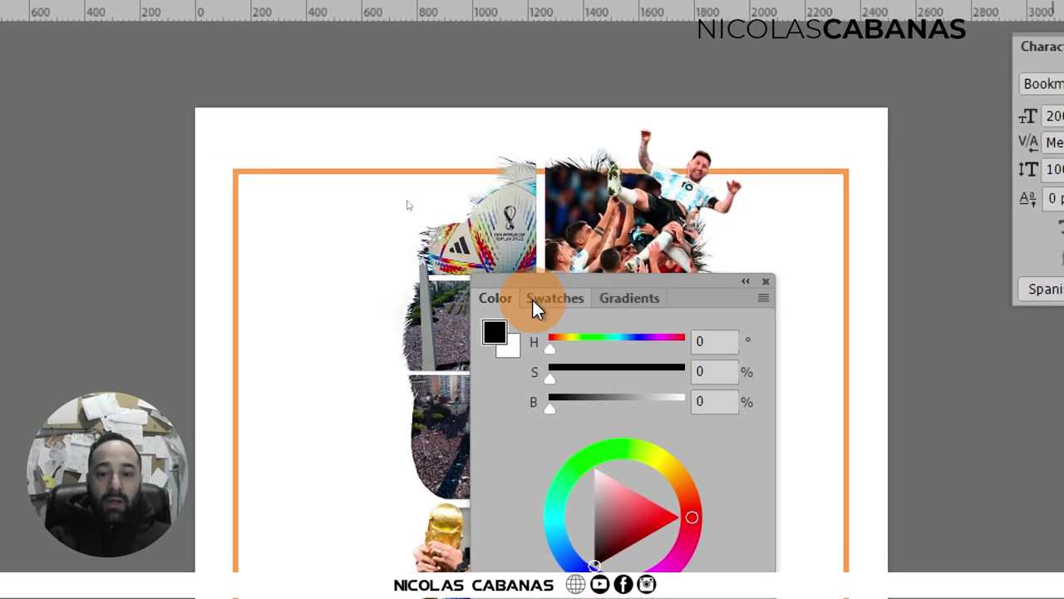
{"action": "left_click", "coordinate": [532, 300]}
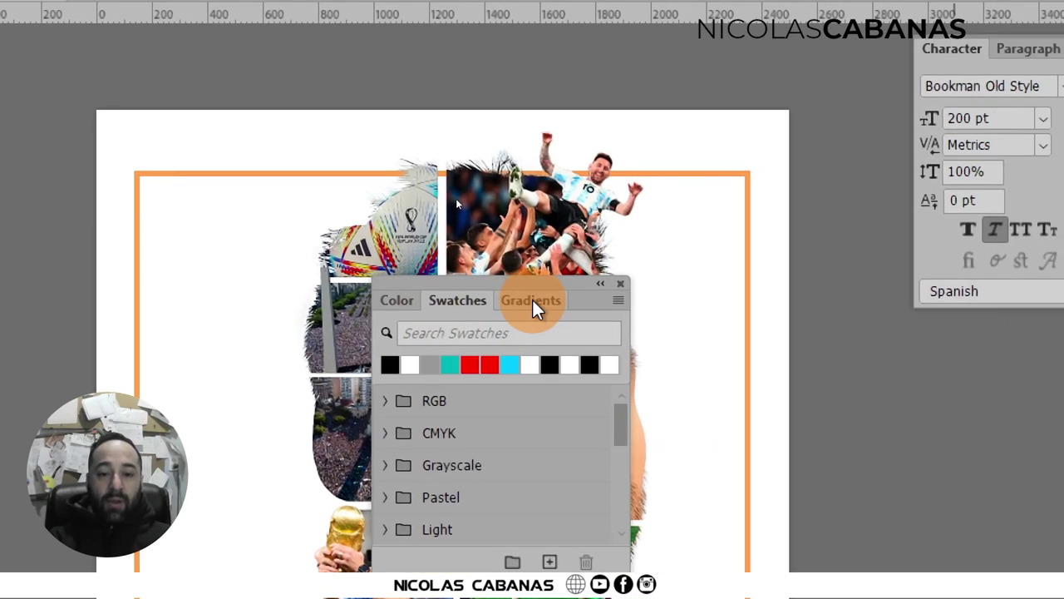
Dock the Color, Swatches and Gradients group into the iconic panel strip
{"action": "left_click", "coordinate": [533, 299]}
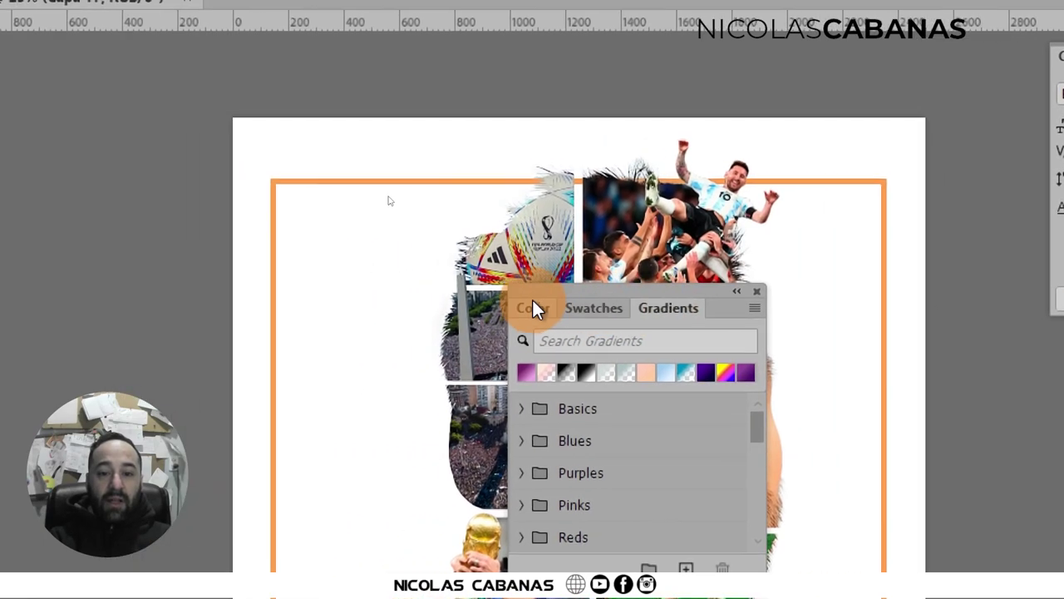
{"action": "left_click", "coordinate": [533, 301]}
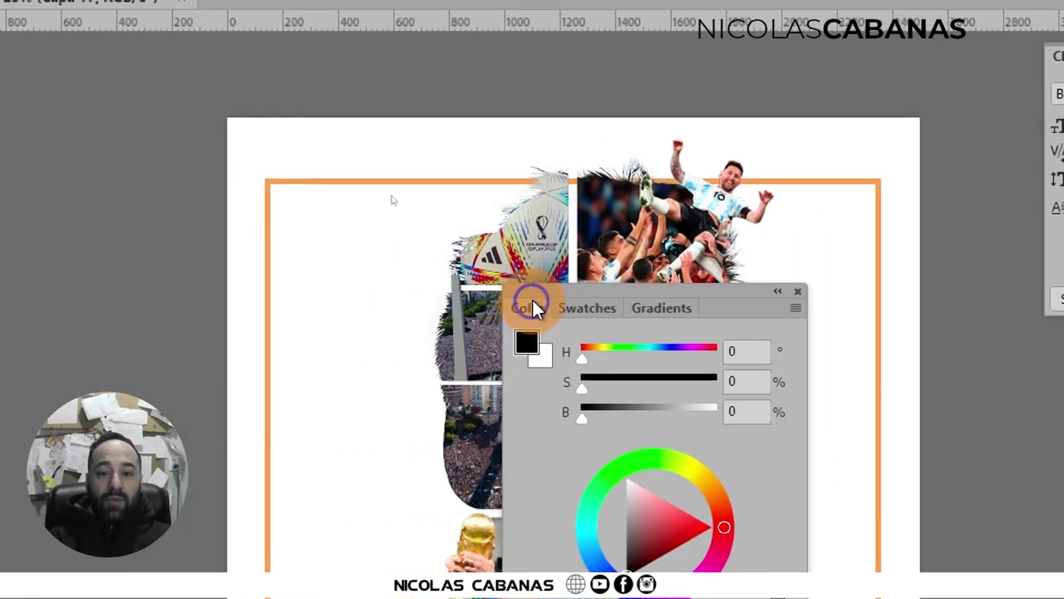
{"action": "mouse_move", "coordinate": [533, 301]}
{"action": "left_mouse_down"}
{"action": "mouse_move", "coordinate": [560, 278]}
{"action": "mouse_move", "coordinate": [546, 295]}
{"action": "left_mouse_up"}
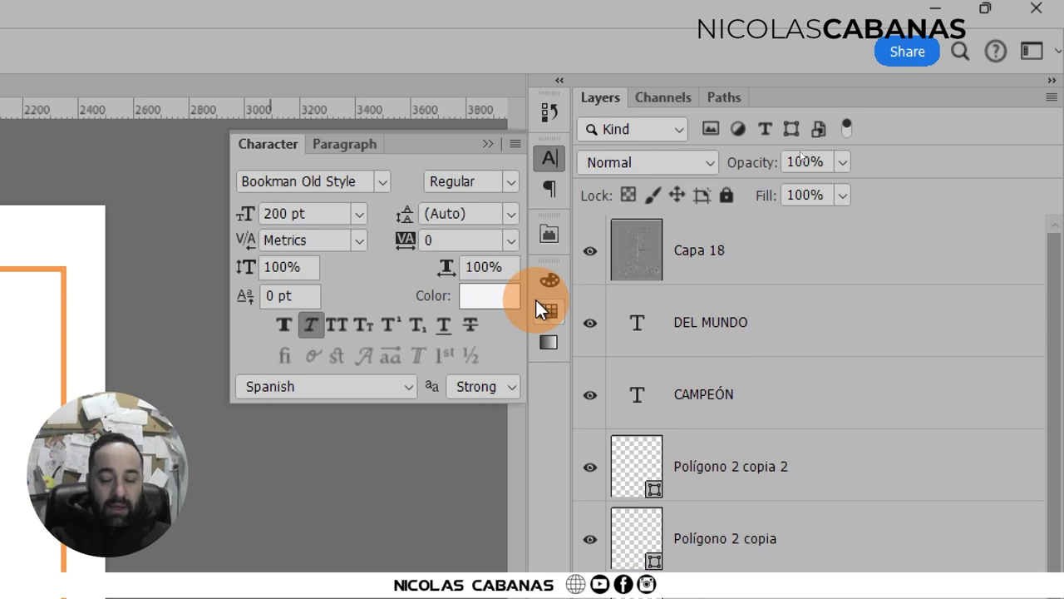
{"action": "key", "text": "super+minus"}
{"action": "left_click", "coordinate": [226, 6]}
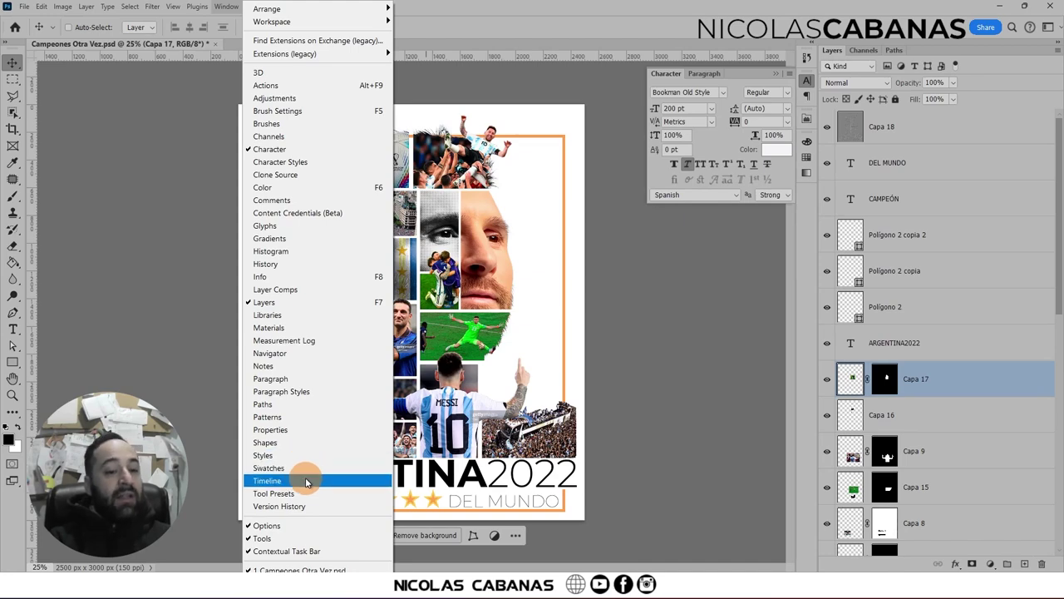
Briefly show the Timeline panel, then move the contextual task bar to the canvas's upper left
{"action": "left_click", "coordinate": [306, 483]}
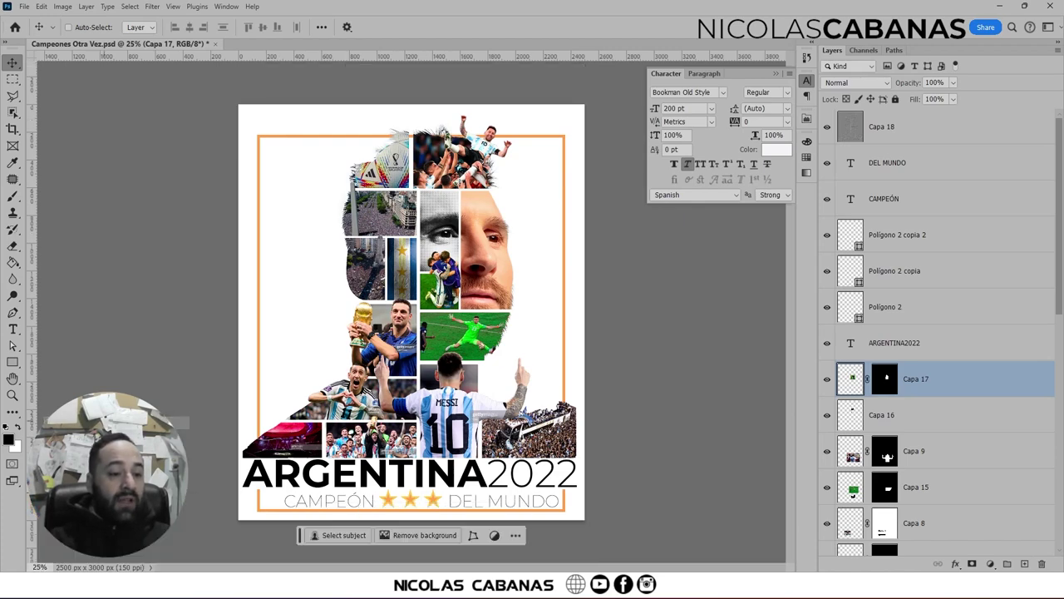
{"action": "left_click", "coordinate": [226, 6]}
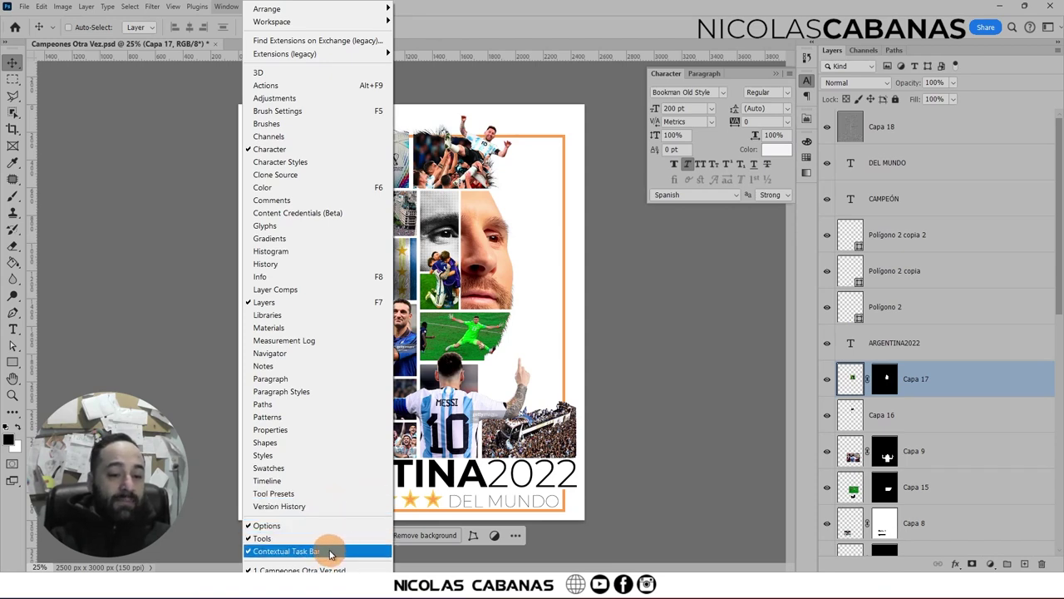
{"action": "left_click", "coordinate": [510, 537]}
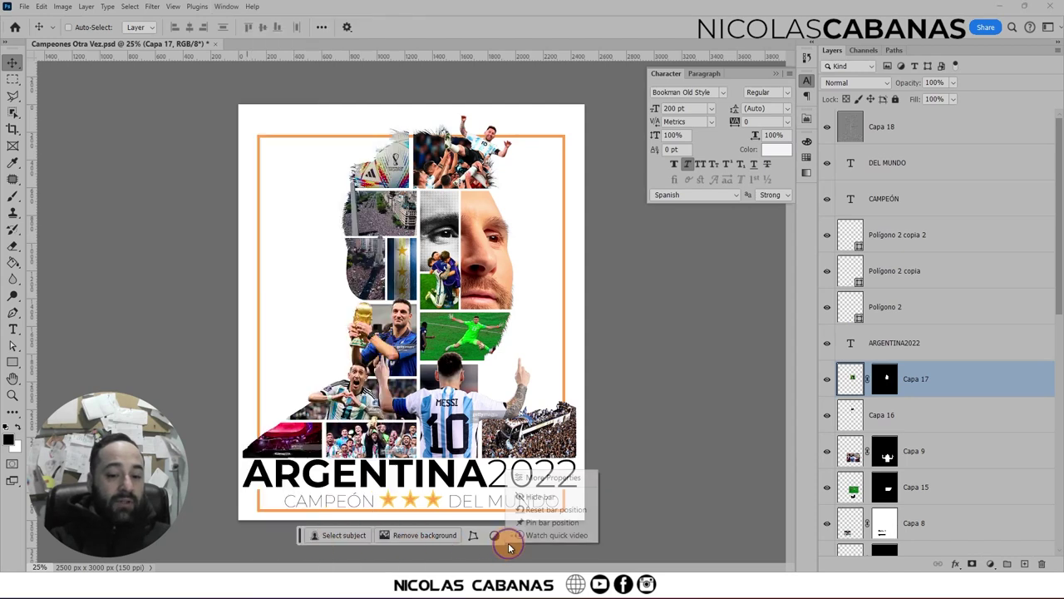
{"action": "left_click", "coordinate": [309, 542]}
{"action": "mouse_move", "coordinate": [309, 542]}
{"action": "left_mouse_down"}
{"action": "mouse_move", "coordinate": [309, 524]}
{"action": "mouse_move", "coordinate": [310, 533]}
{"action": "left_mouse_up"}
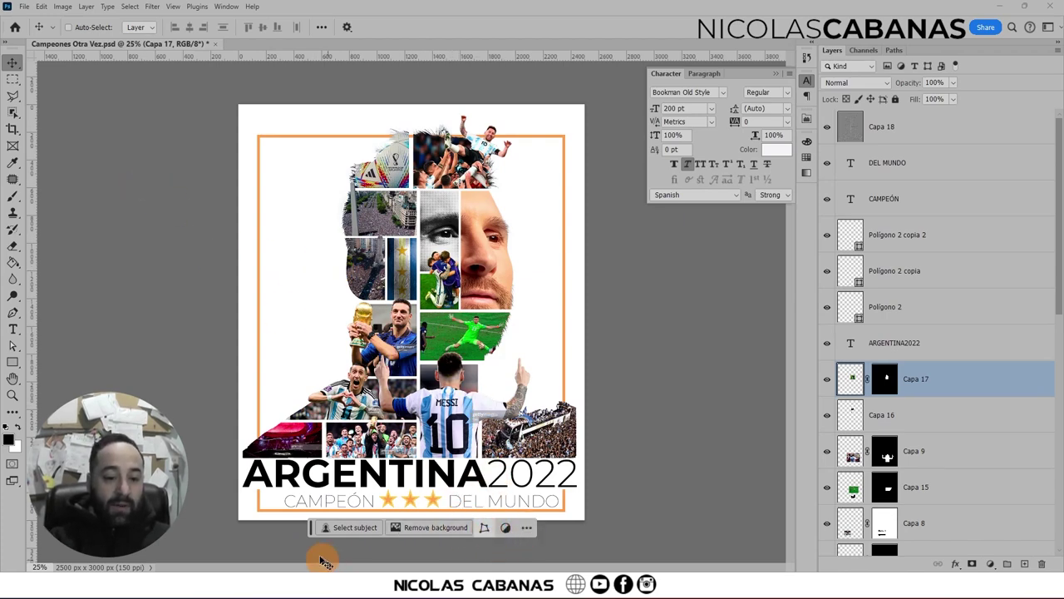
{"action": "mouse_move", "coordinate": [312, 531]}
{"action": "left_mouse_down"}
{"action": "mouse_move", "coordinate": [190, 236]}
{"action": "mouse_move", "coordinate": [286, 157]}
{"action": "left_mouse_up"}
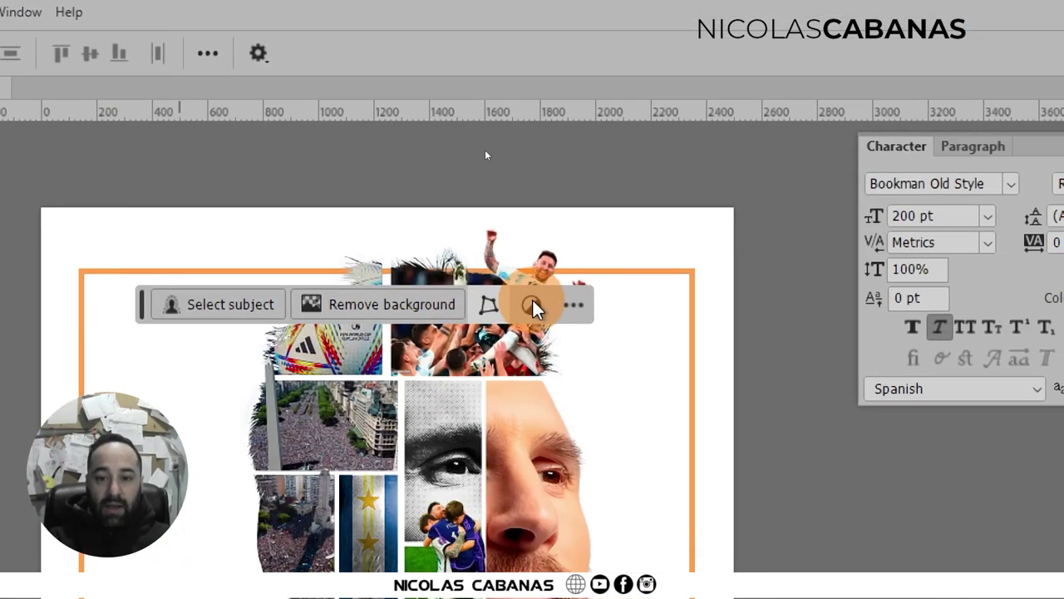
Hide the contextual task bar using its extra options menu
{"action": "left_click", "coordinate": [532, 298]}
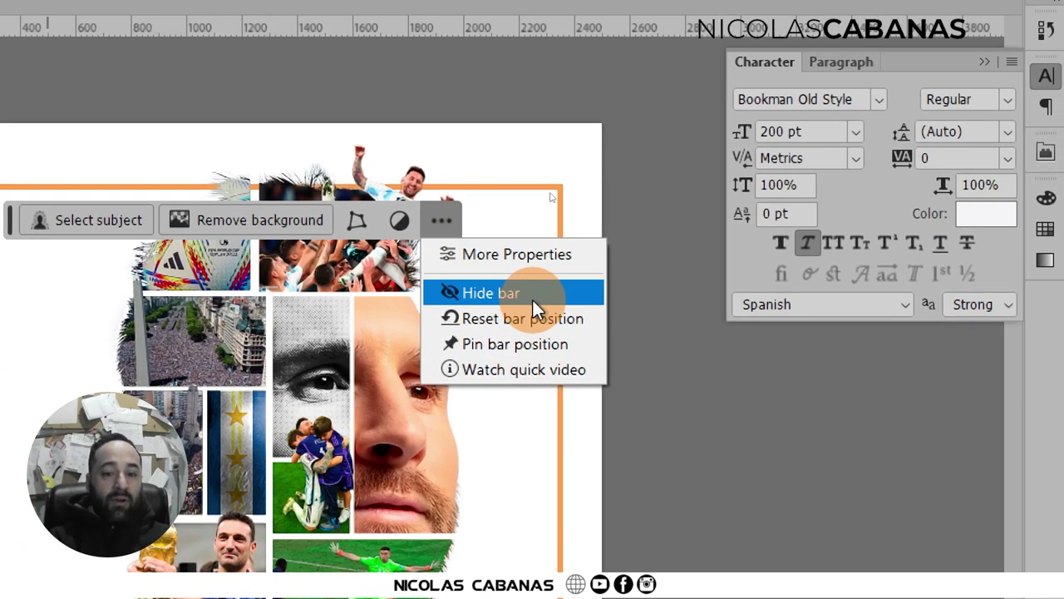
{"action": "left_click", "coordinate": [532, 298]}
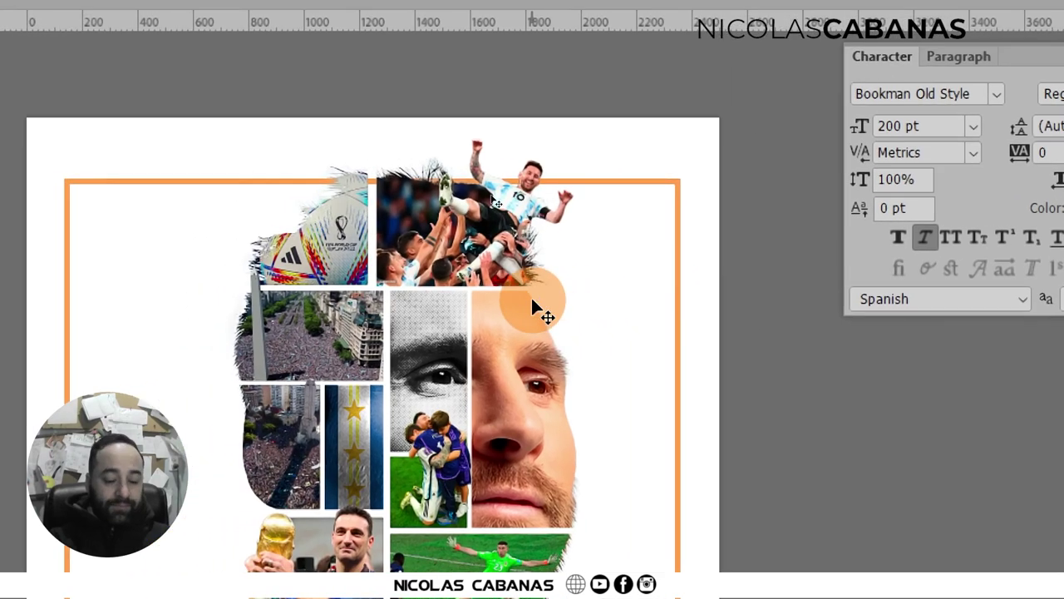
{"action": "key", "text": "super+minus"}
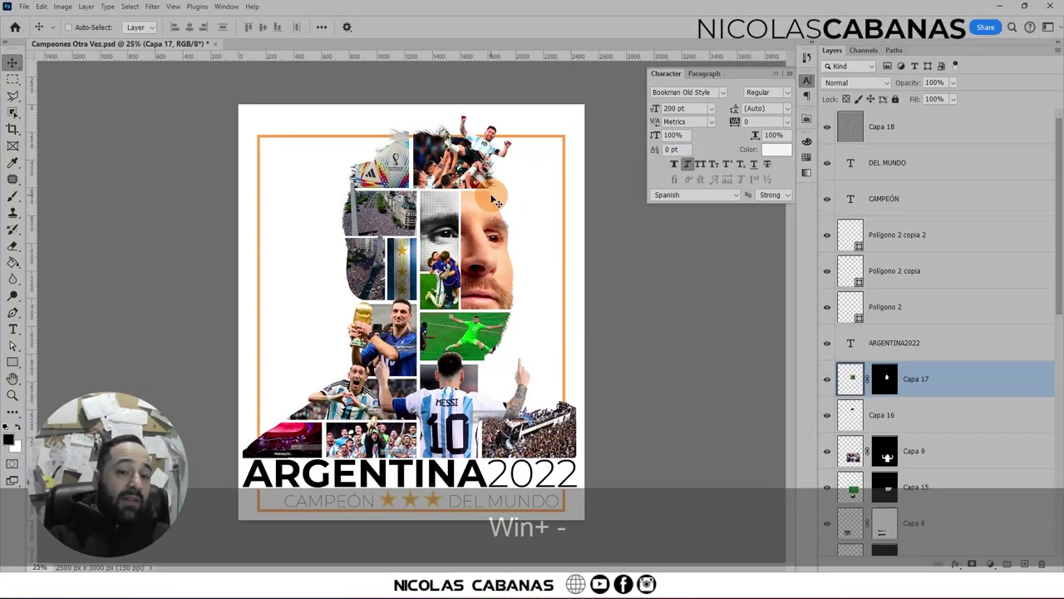
{"action": "left_click", "coordinate": [38, 8]}
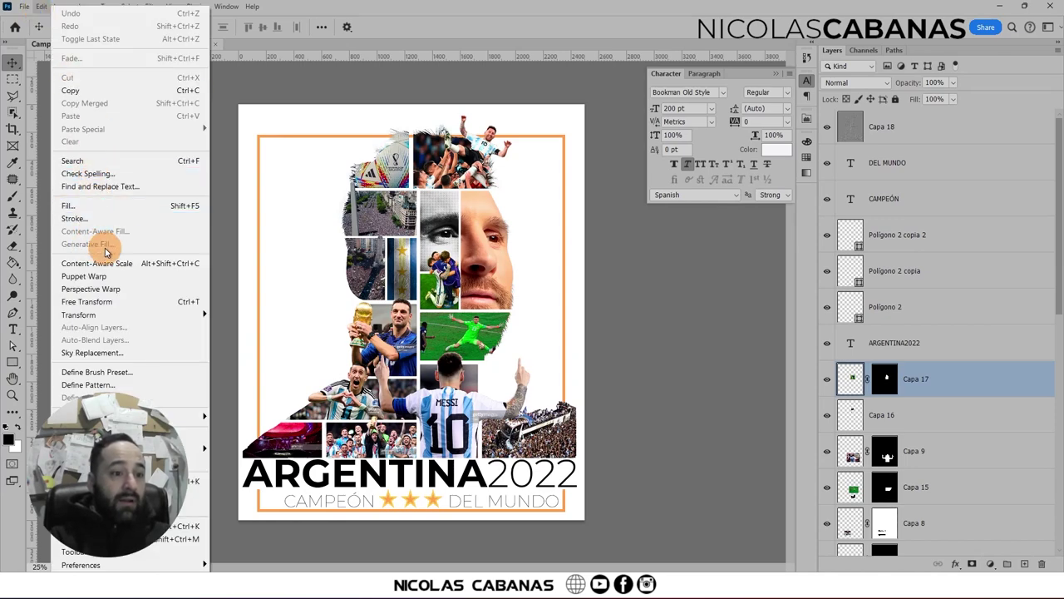
Select the left photo block, start and cancel a Generative Fill, then deselect
{"action": "left_click", "coordinate": [12, 78]}
{"action": "left_click_drag", "start_coordinate": [312, 188], "coordinate": [420, 301]}
{"action": "left_click", "coordinate": [41, 6]}
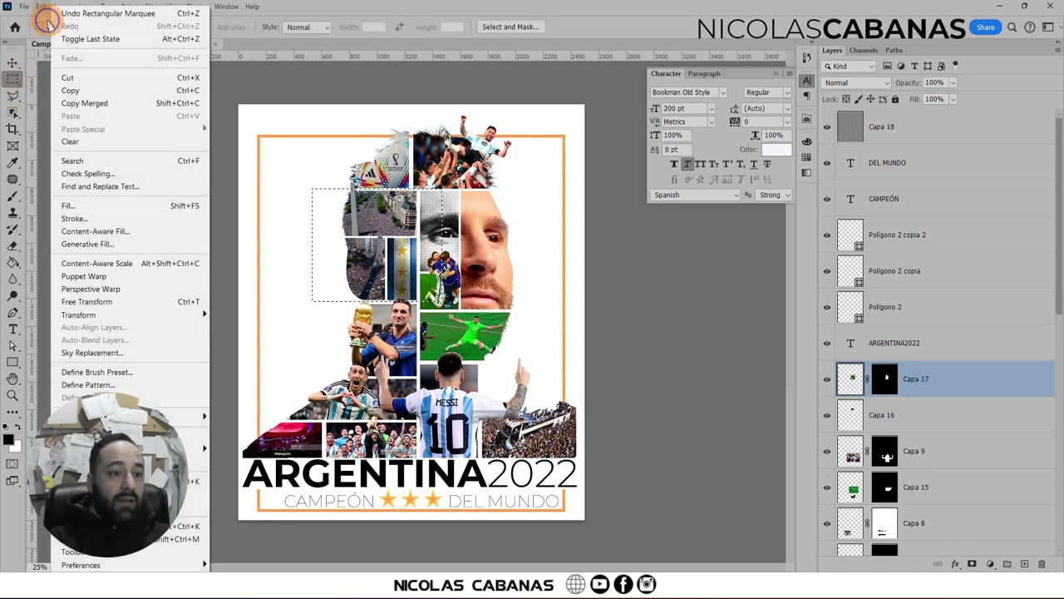
{"action": "left_click", "coordinate": [122, 244]}
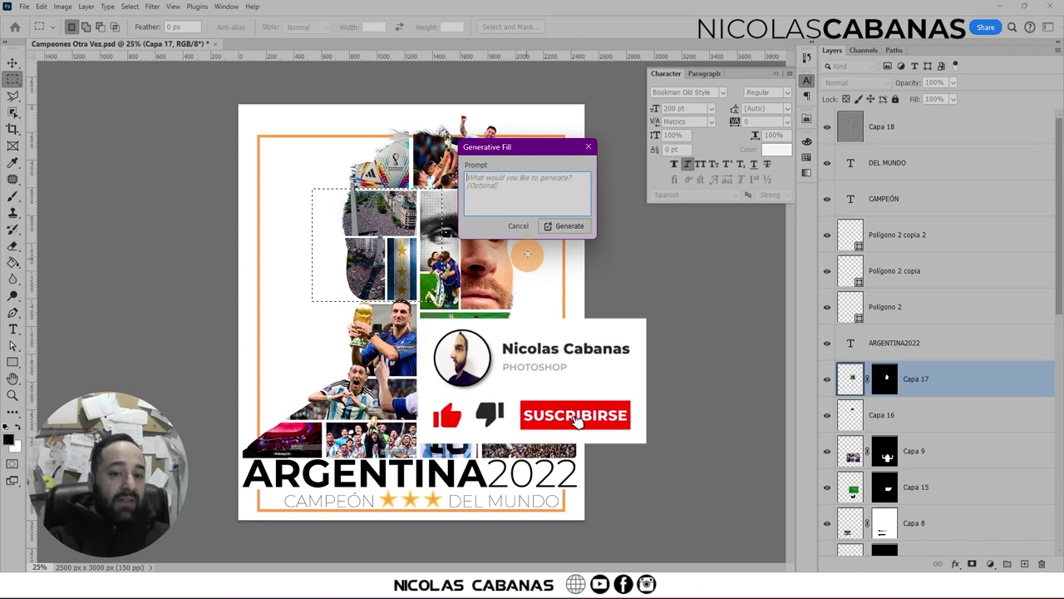
{"action": "left_click", "coordinate": [514, 226]}
{"action": "left_click", "coordinate": [264, 80]}
Turn the contextual task bar back on and move it above the poster
{"action": "left_click", "coordinate": [226, 6]}
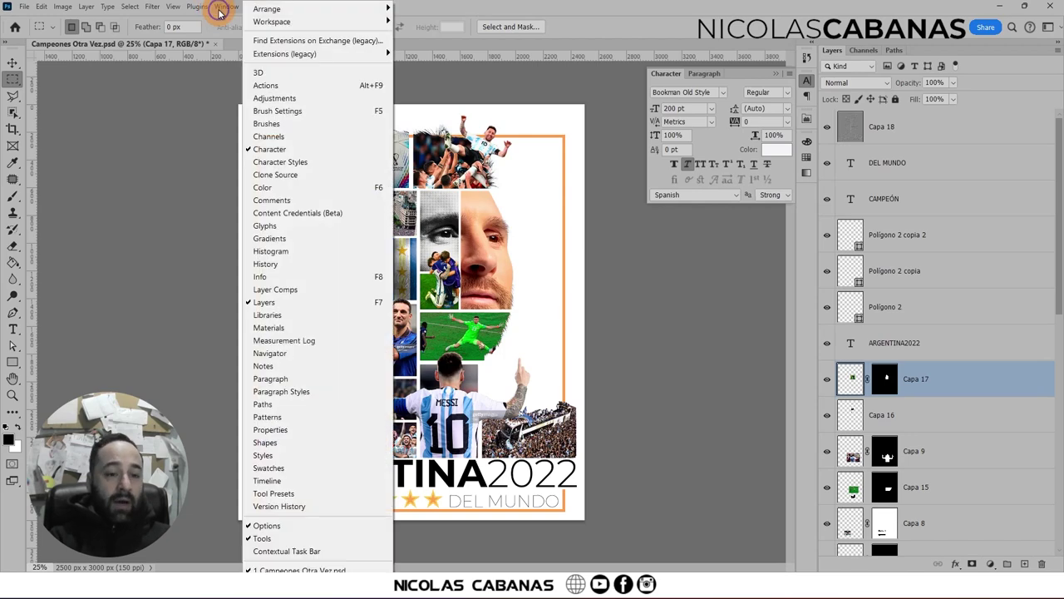
{"action": "left_click", "coordinate": [287, 551]}
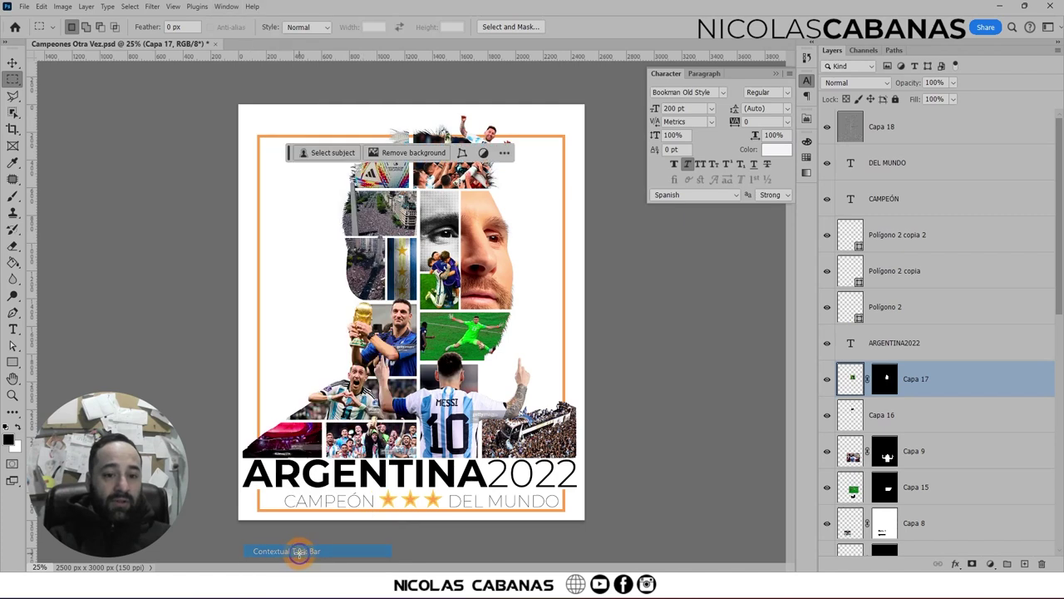
{"action": "left_click_drag", "start_coordinate": [297, 111], "coordinate": [319, 89]}
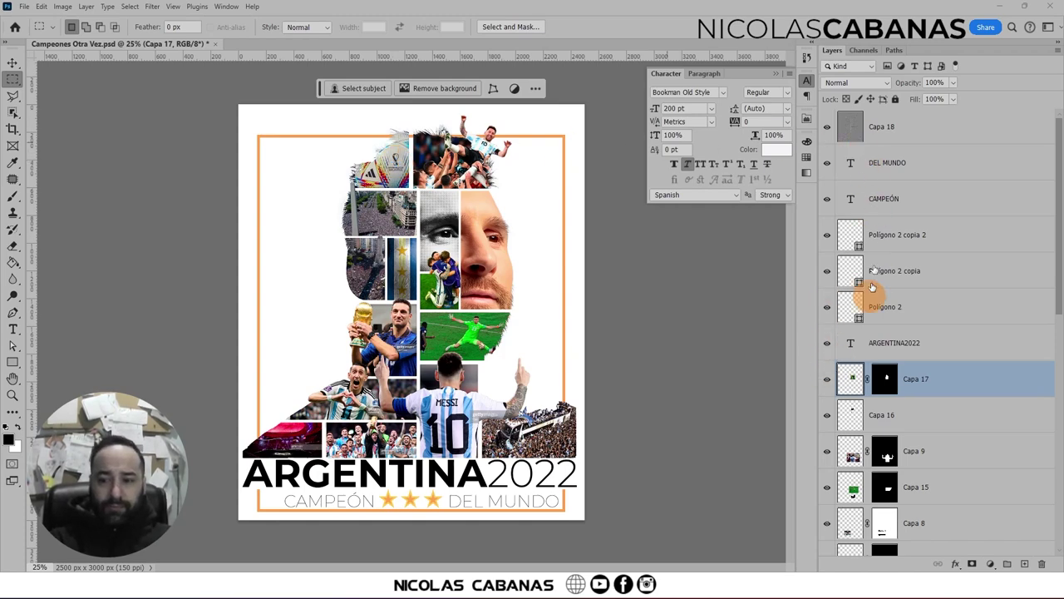
Set the layer thumbnails to Large Thumbnails
{"action": "left_click_drag", "start_coordinate": [1060, 144], "coordinate": [1053, 421]}
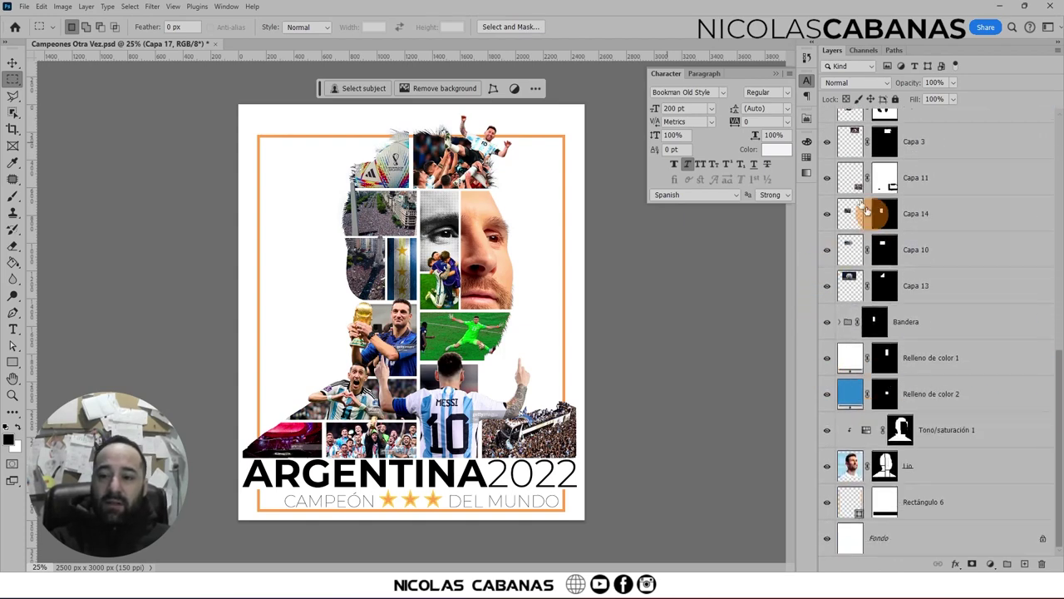
{"action": "left_click_drag", "start_coordinate": [1061, 376], "coordinate": [1060, 84]}
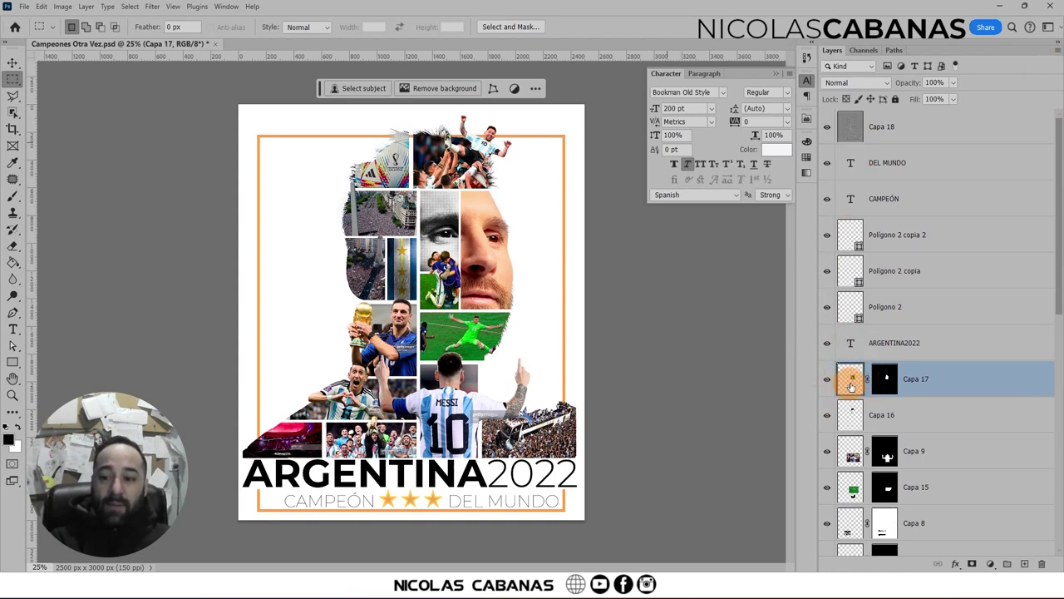
{"action": "right_click", "coordinate": [851, 378]}
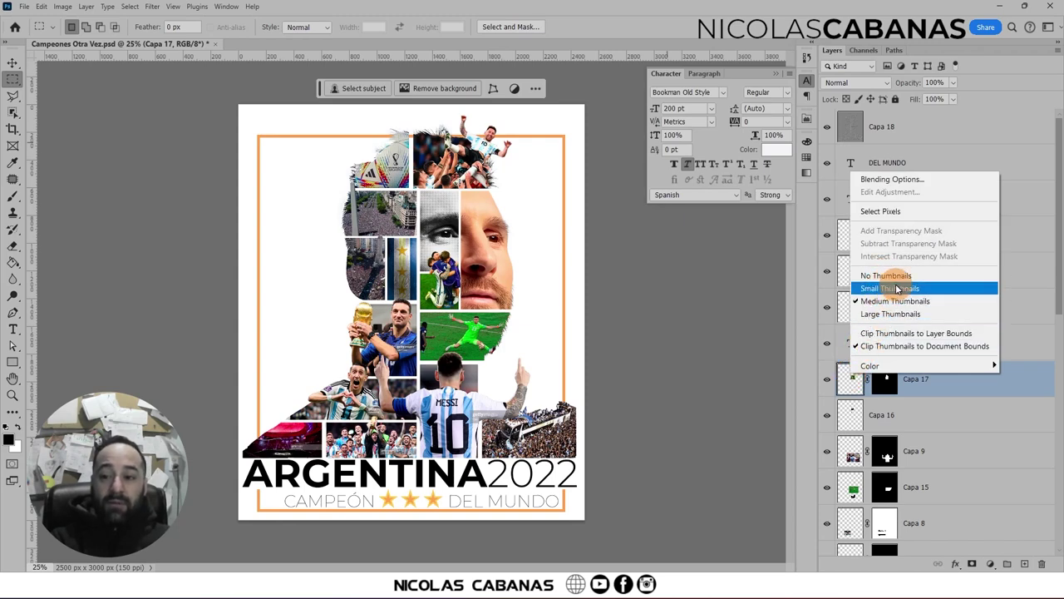
{"action": "left_click", "coordinate": [891, 314]}
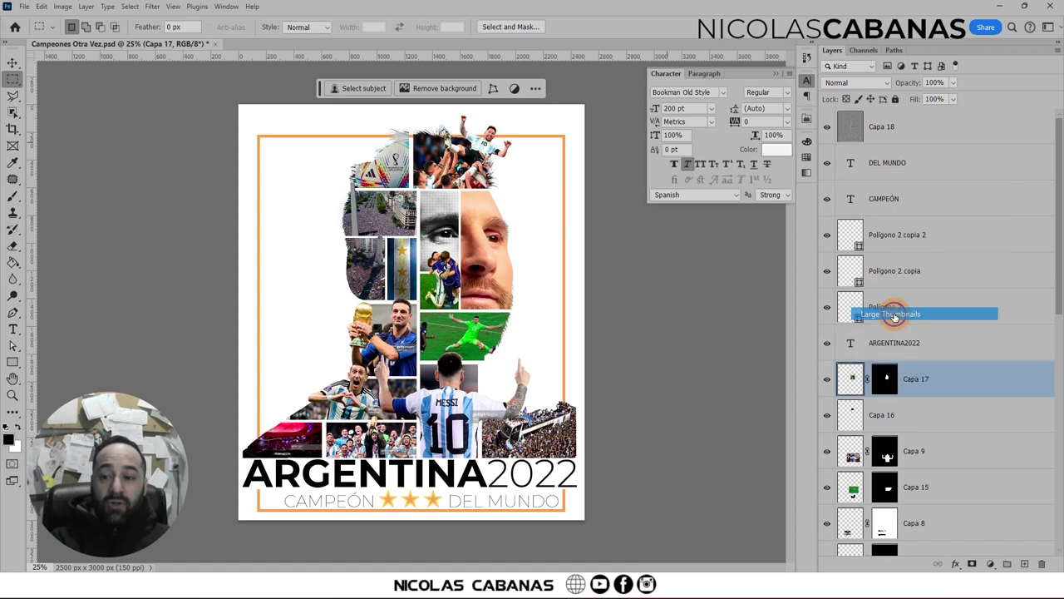
{"action": "mouse_move", "coordinate": [895, 324]}
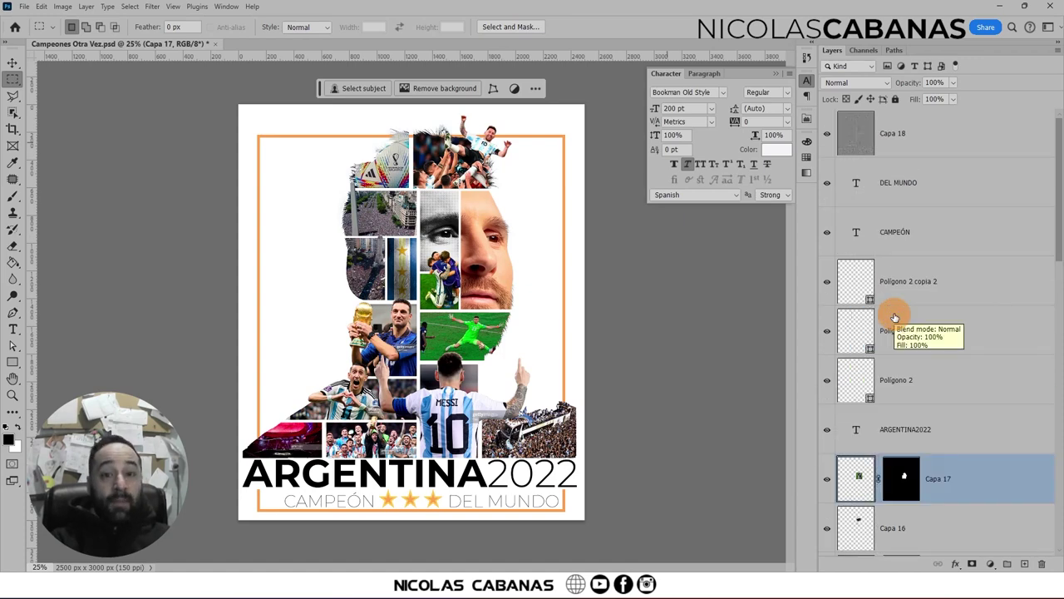
Clip layer thumbnails to layer bounds and switch the toolbar to two columns
{"action": "scroll", "coordinate": [895, 317], "scroll_direction": "down", "scroll_amount": 3}
{"action": "scroll", "coordinate": [873, 283], "scroll_direction": "down", "scroll_amount": 2}
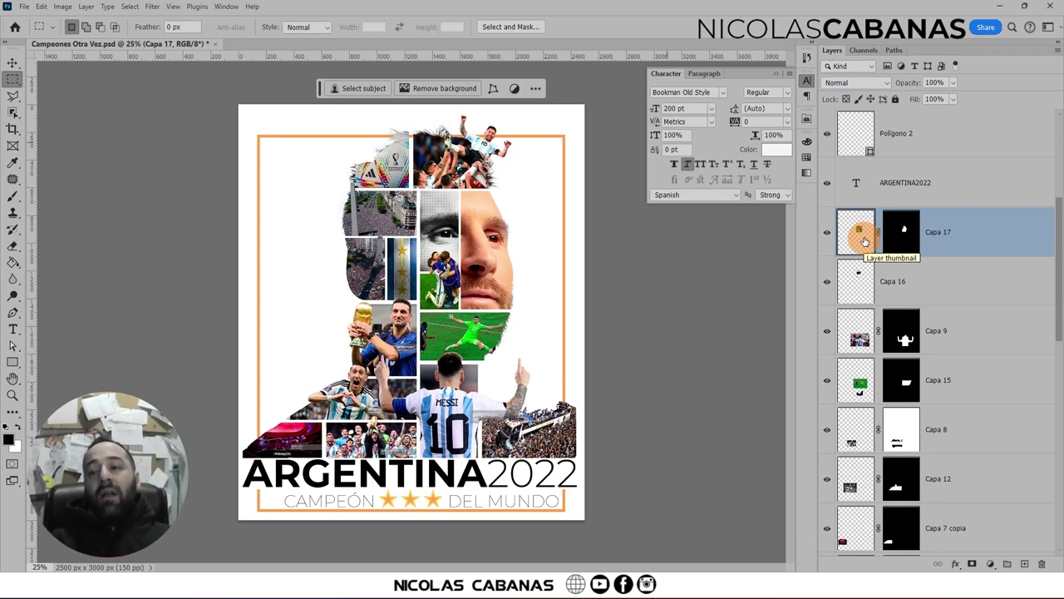
{"action": "right_click", "coordinate": [851, 236]}
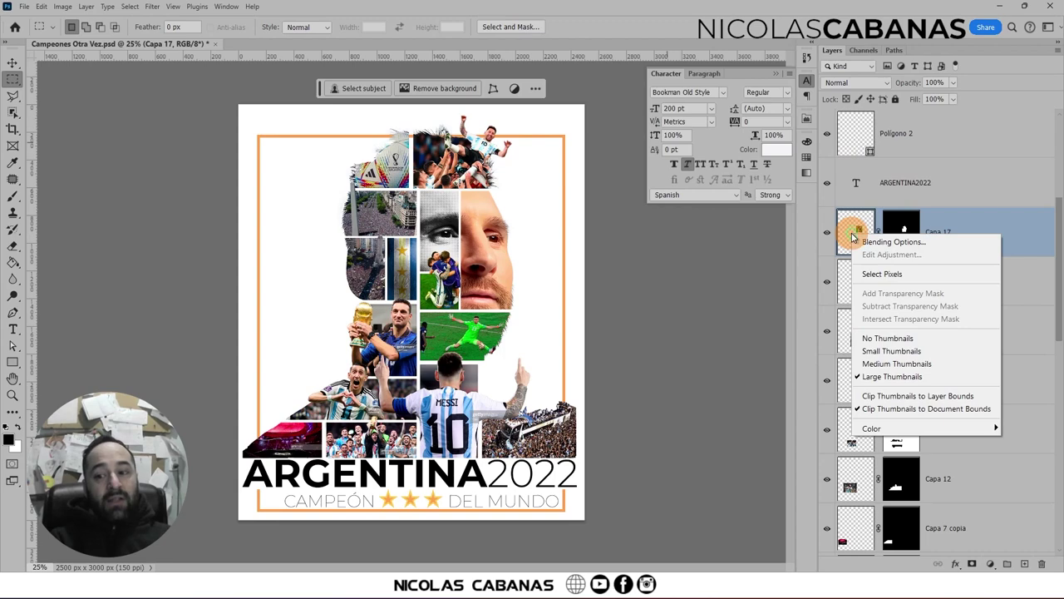
{"action": "left_click", "coordinate": [918, 397]}
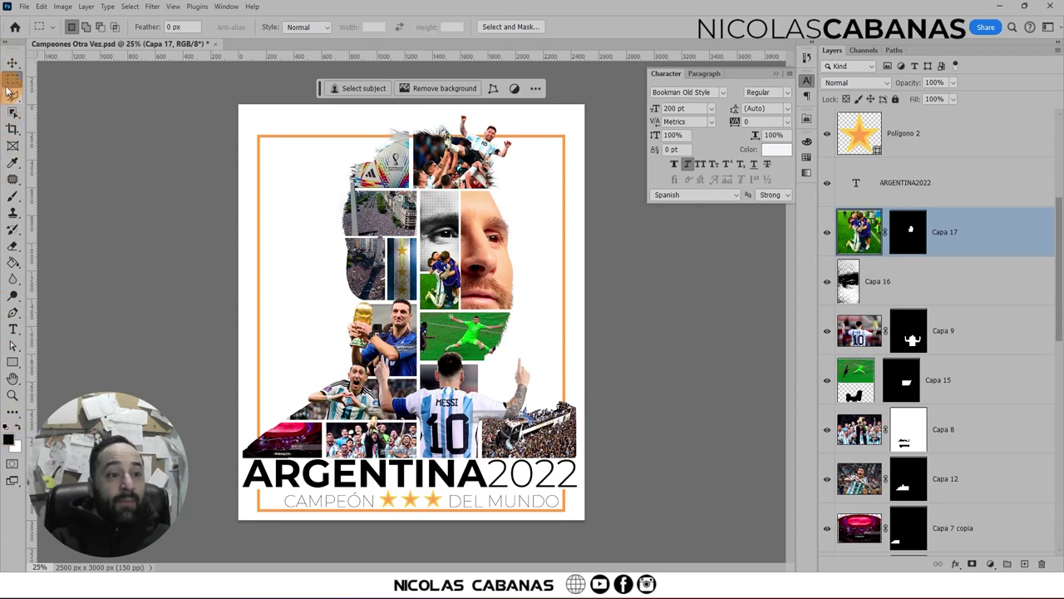
{"action": "left_click", "coordinate": [12, 51]}
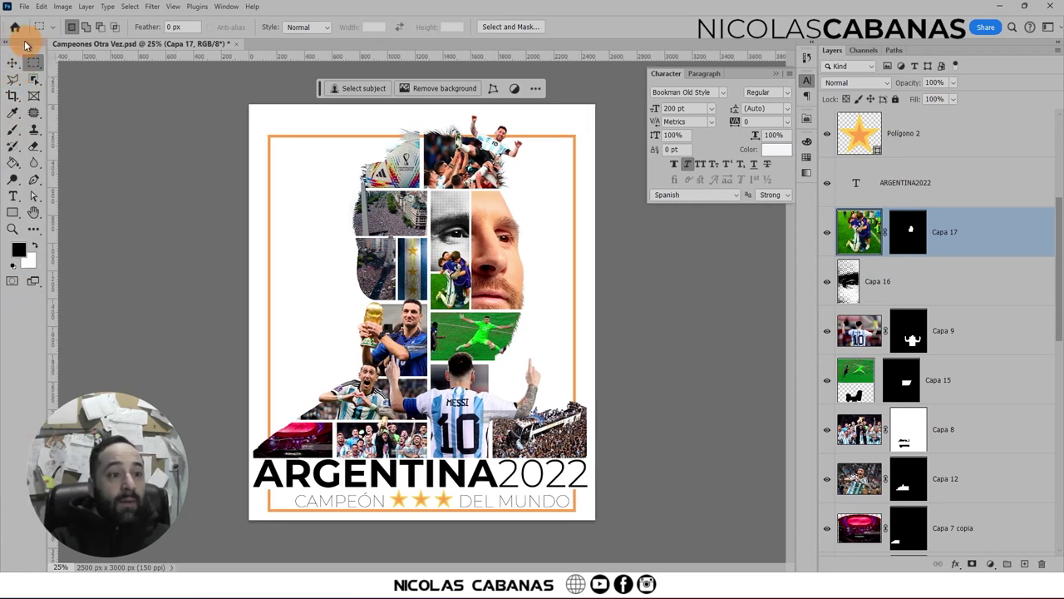
Return the toolbar to a single column and start a new workspace
{"action": "left_click", "coordinate": [12, 52]}
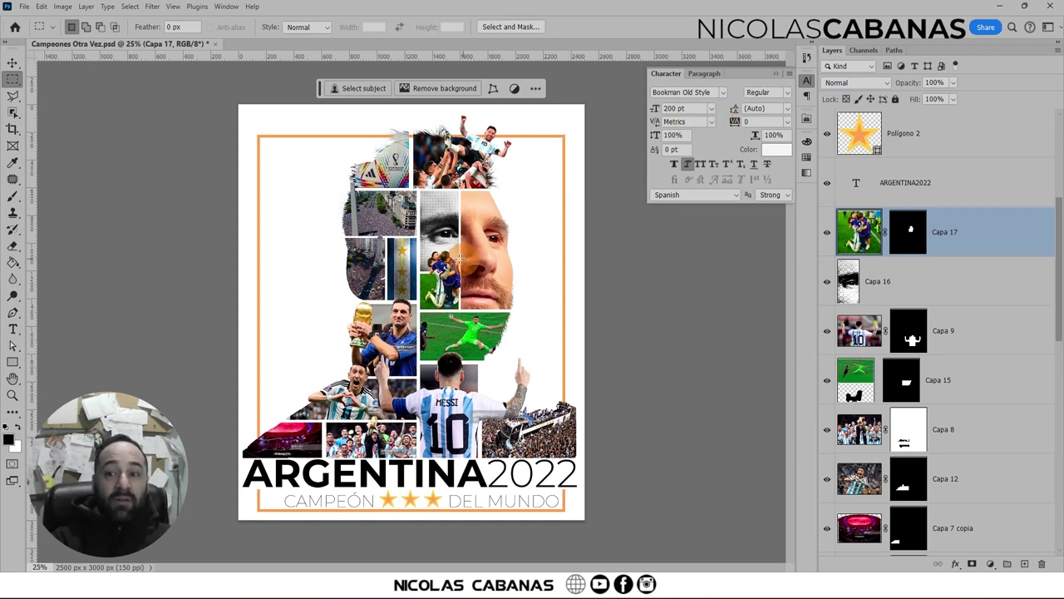
{"action": "left_click", "coordinate": [219, 10]}
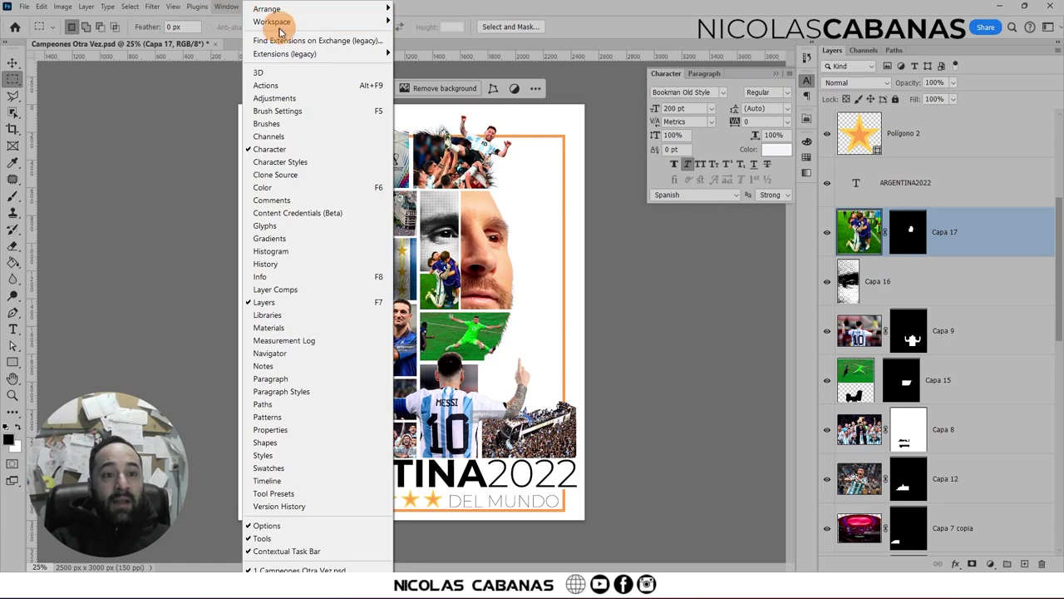
{"action": "mouse_move", "coordinate": [316, 22]}
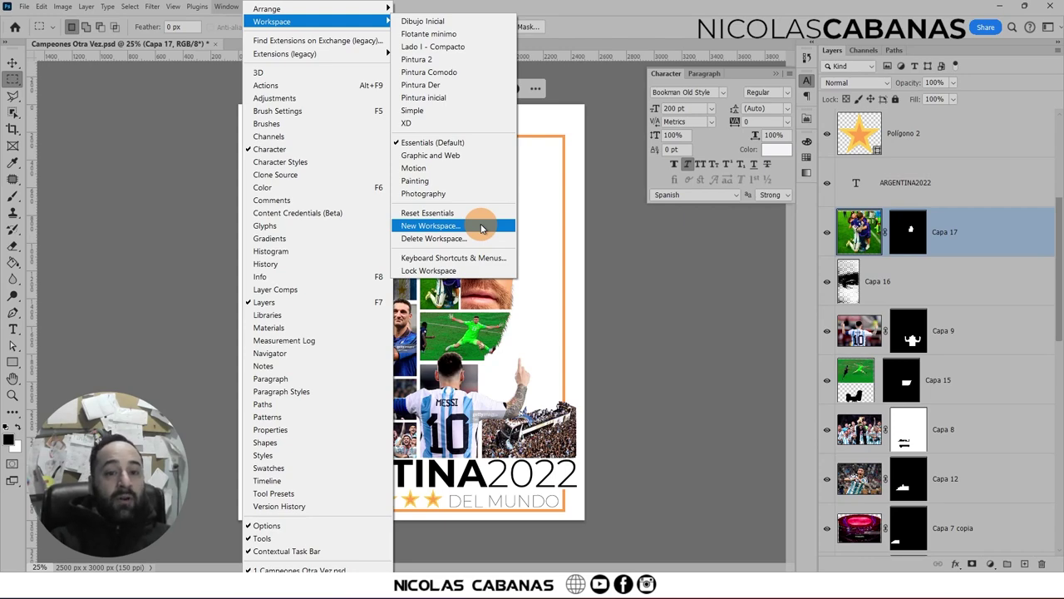
{"action": "left_click", "coordinate": [482, 227]}
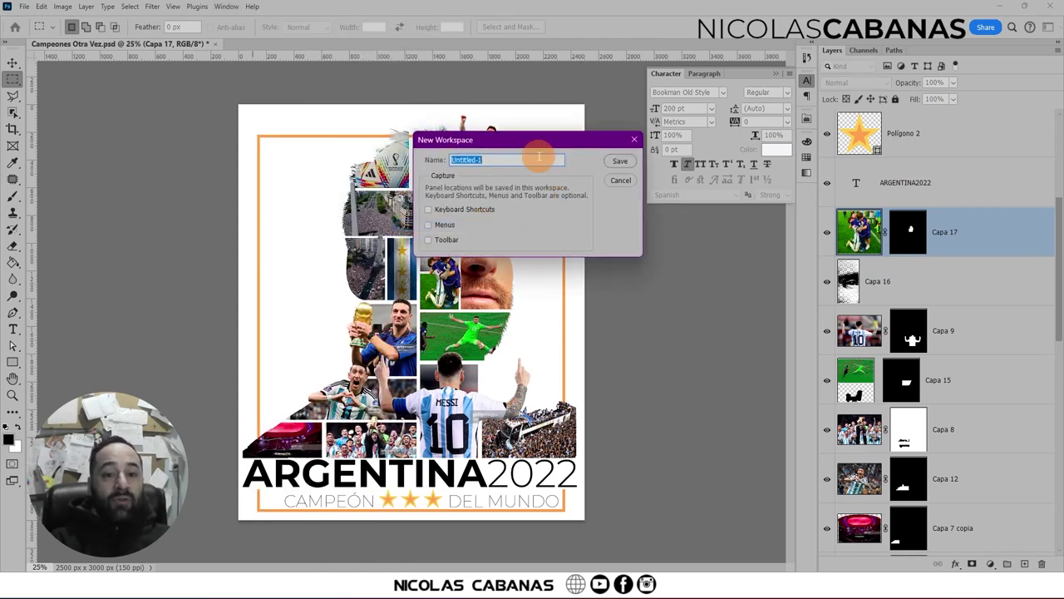
Tick Keyboard Shortcuts, Menus and Toolbar for the new workspace, then cancel without saving
{"action": "left_click", "coordinate": [429, 210]}
{"action": "left_click", "coordinate": [429, 225]}
{"action": "left_click", "coordinate": [429, 239]}
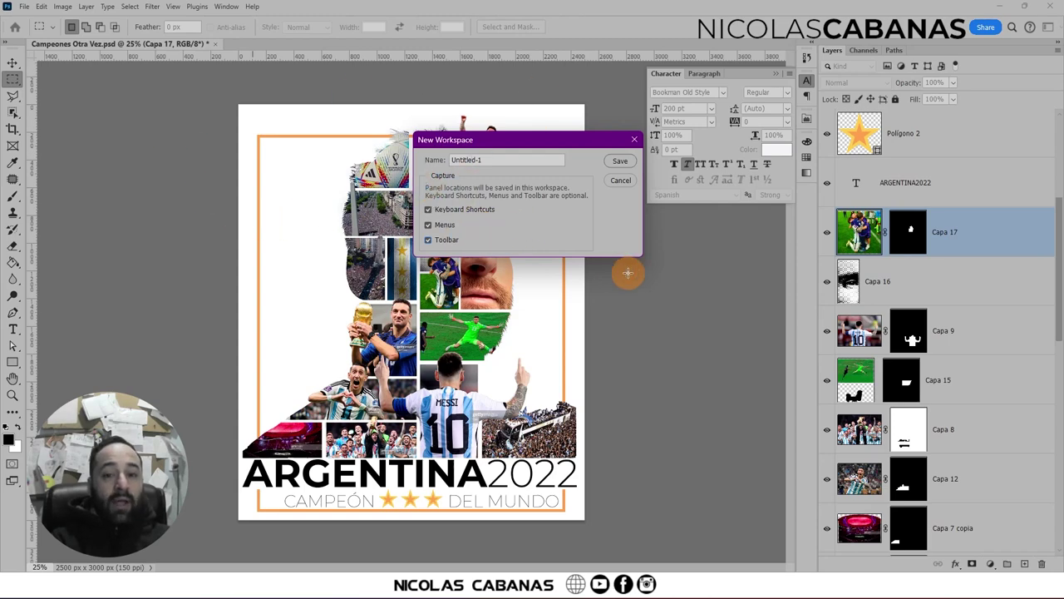
{"action": "left_click", "coordinate": [616, 187]}
{"action": "left_click", "coordinate": [226, 7]}
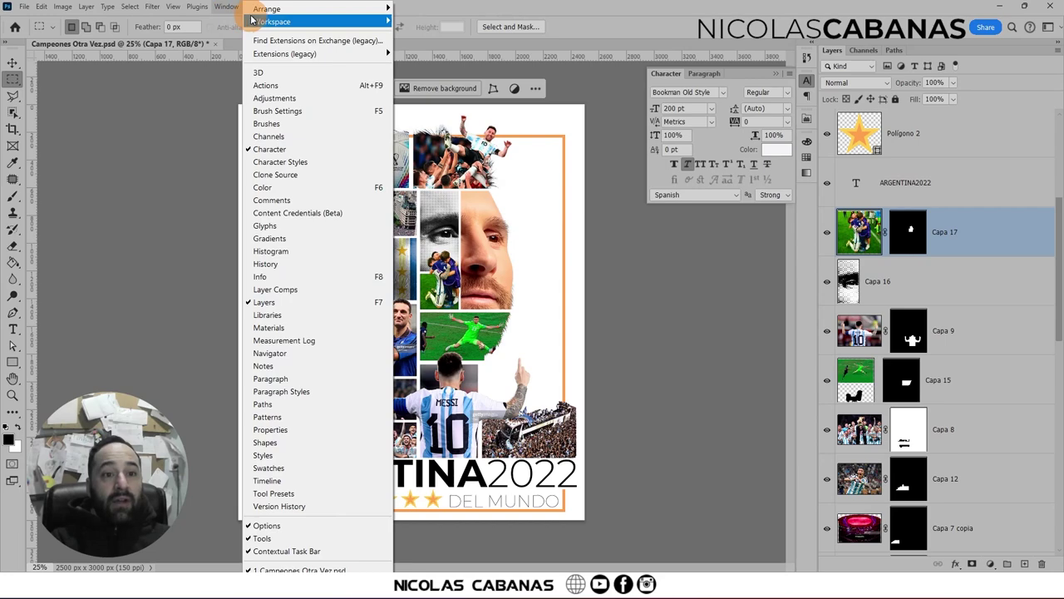
{"action": "mouse_move", "coordinate": [316, 21]}
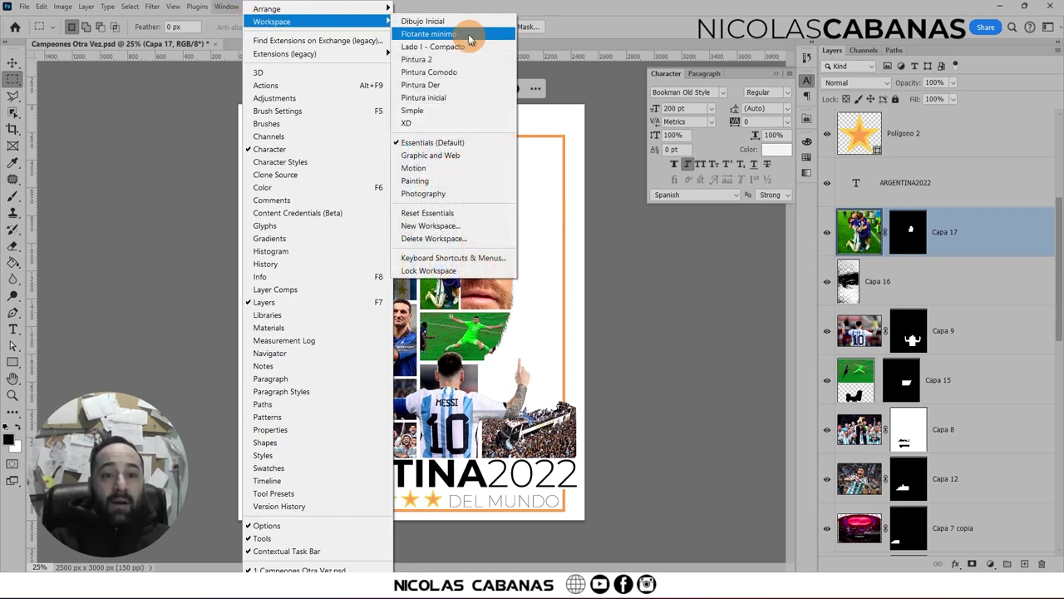
Try the Flotante minimo workspace and another saved workspace, then reset Flotante minimo
{"action": "left_click", "coordinate": [462, 20]}
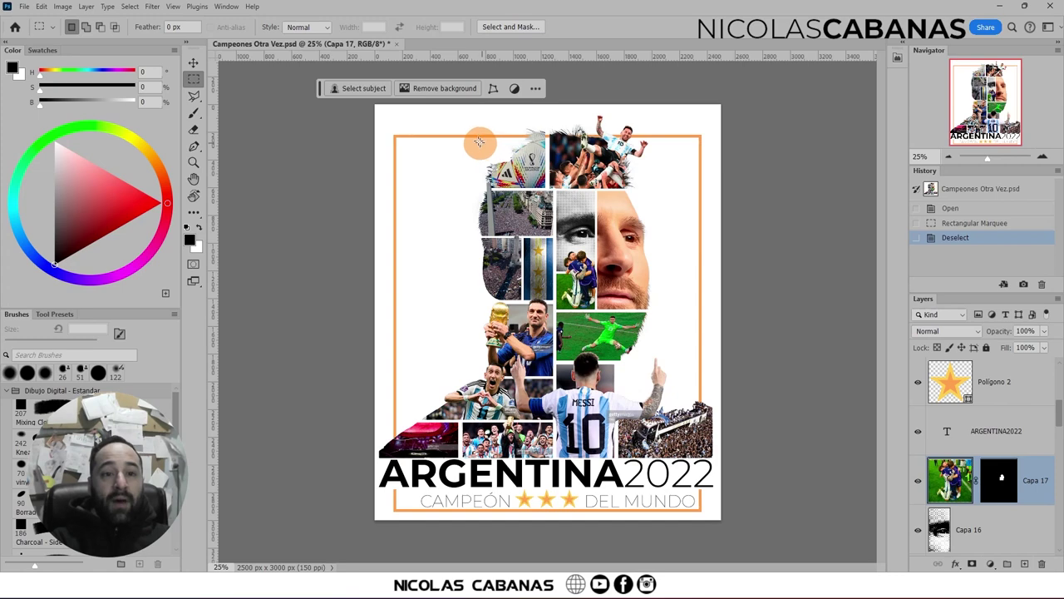
{"action": "left_click", "coordinate": [226, 7]}
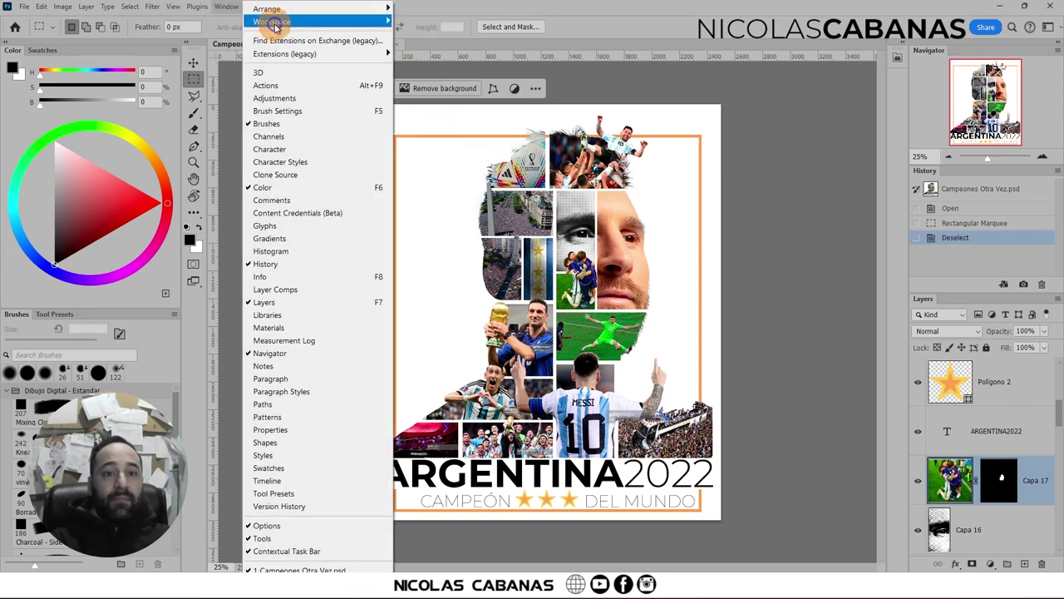
{"action": "left_click", "coordinate": [449, 39]}
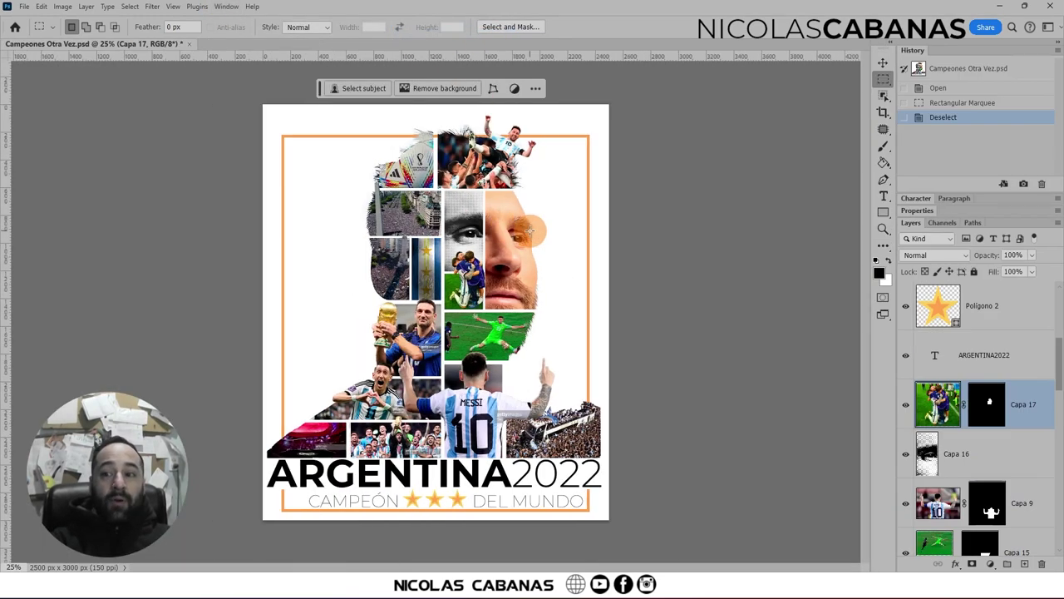
{"action": "left_click", "coordinate": [226, 7]}
{"action": "mouse_move", "coordinate": [272, 22]}
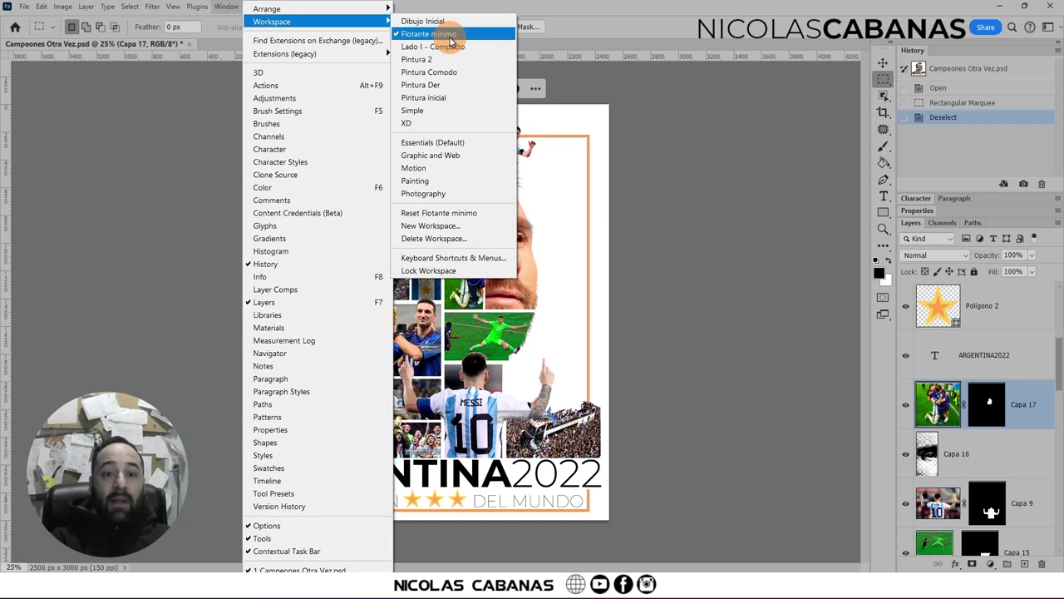
{"action": "left_click", "coordinate": [488, 213]}
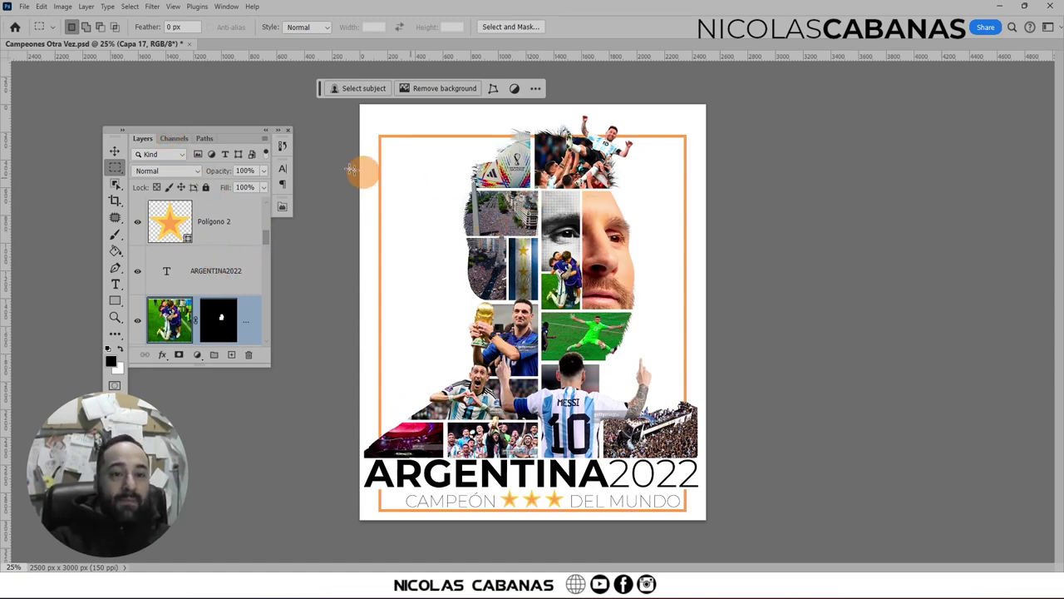
Switch through the Lado I - Compacto, Pintura 2, Pintura Comodo and Pintura Der workspaces
{"action": "left_click", "coordinate": [218, 7]}
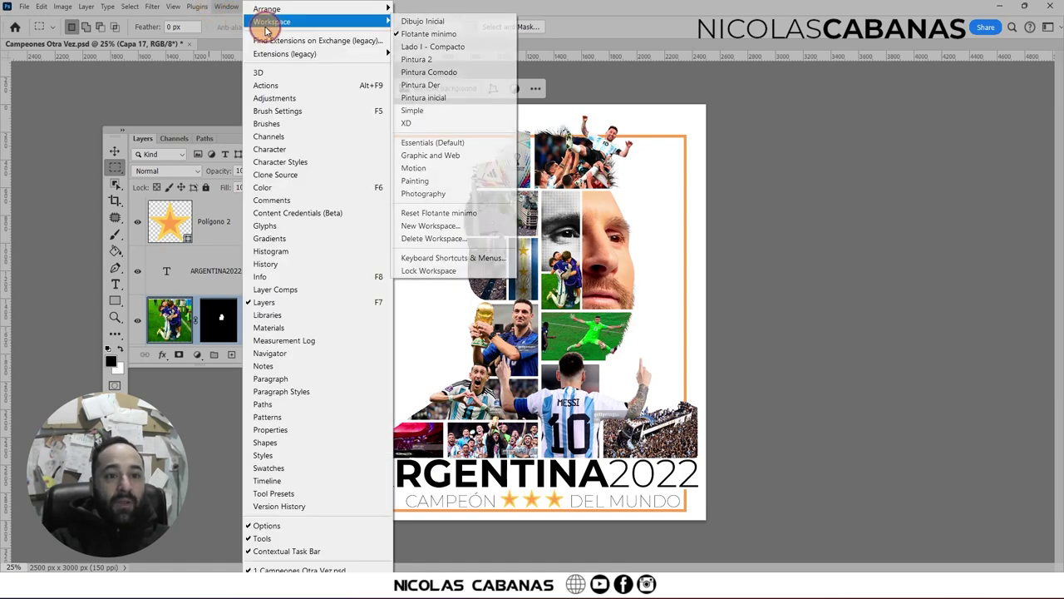
{"action": "left_click", "coordinate": [443, 47]}
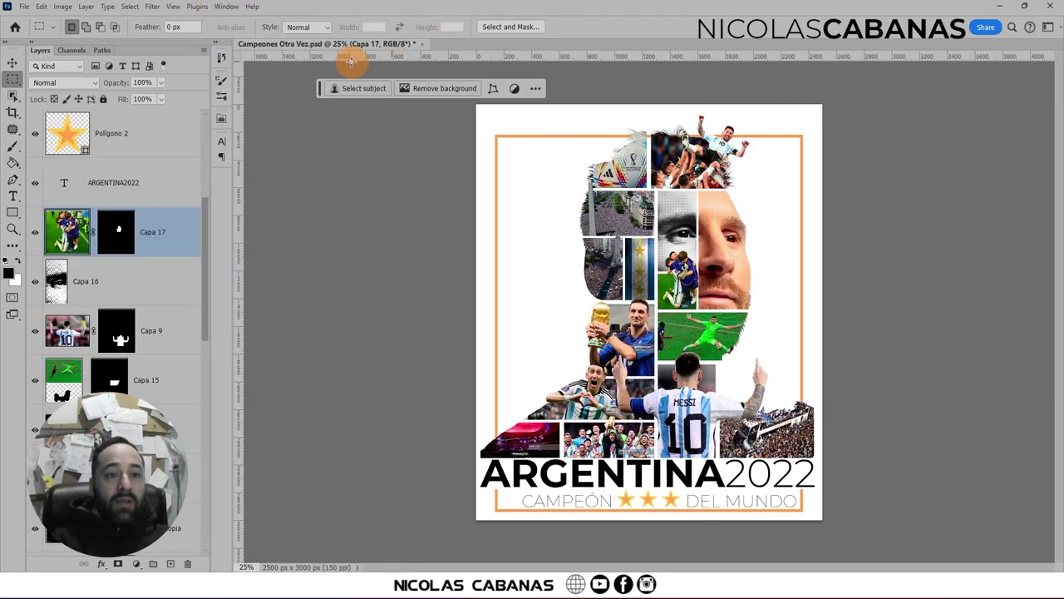
{"action": "left_click", "coordinate": [225, 6]}
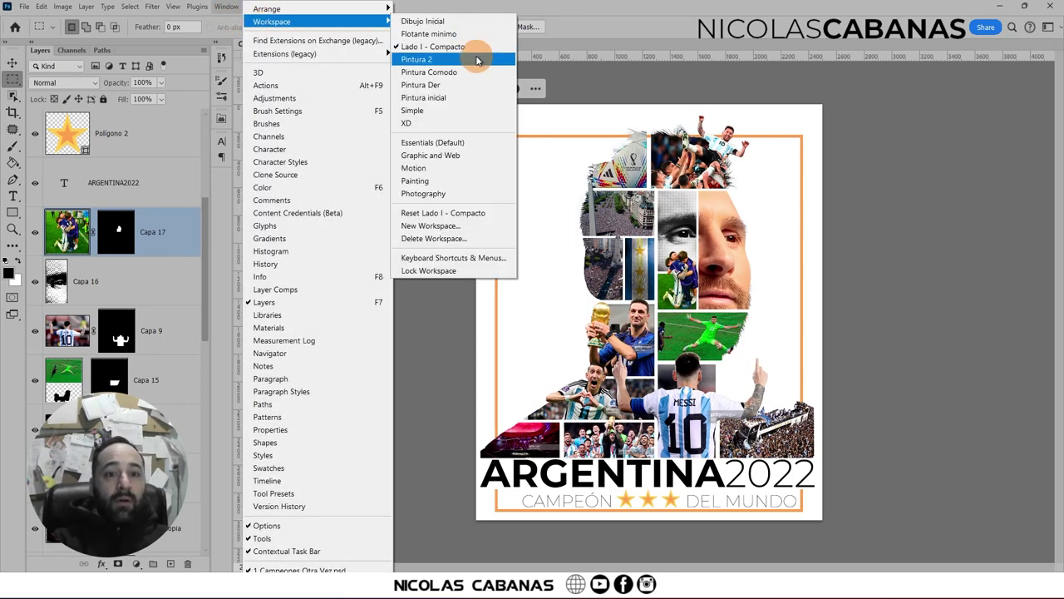
{"action": "left_click", "coordinate": [470, 59]}
{"action": "left_click", "coordinate": [227, 6]}
{"action": "mouse_move", "coordinate": [272, 21]}
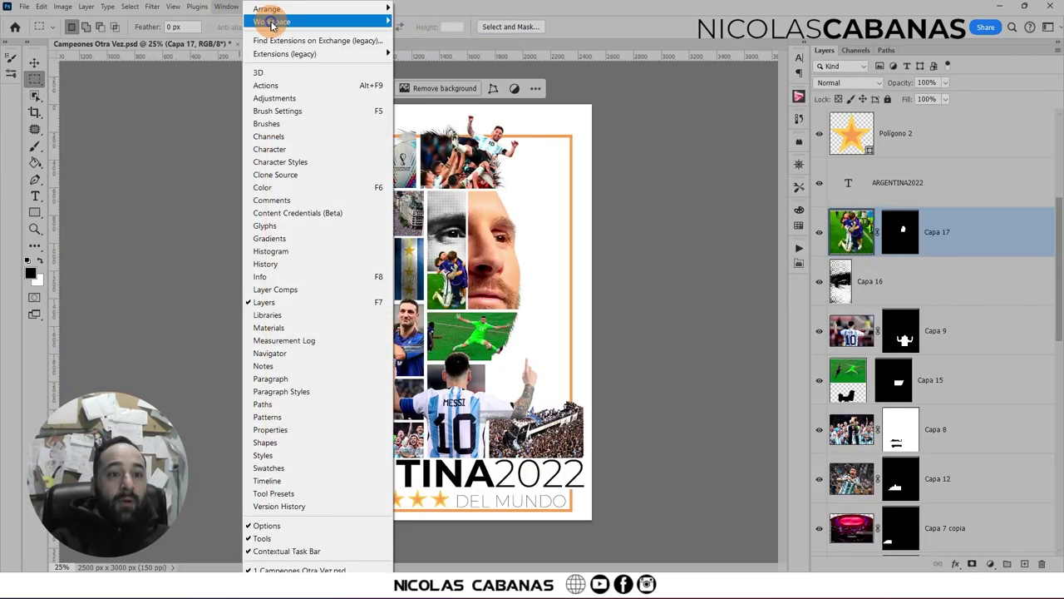
{"action": "left_click", "coordinate": [439, 50]}
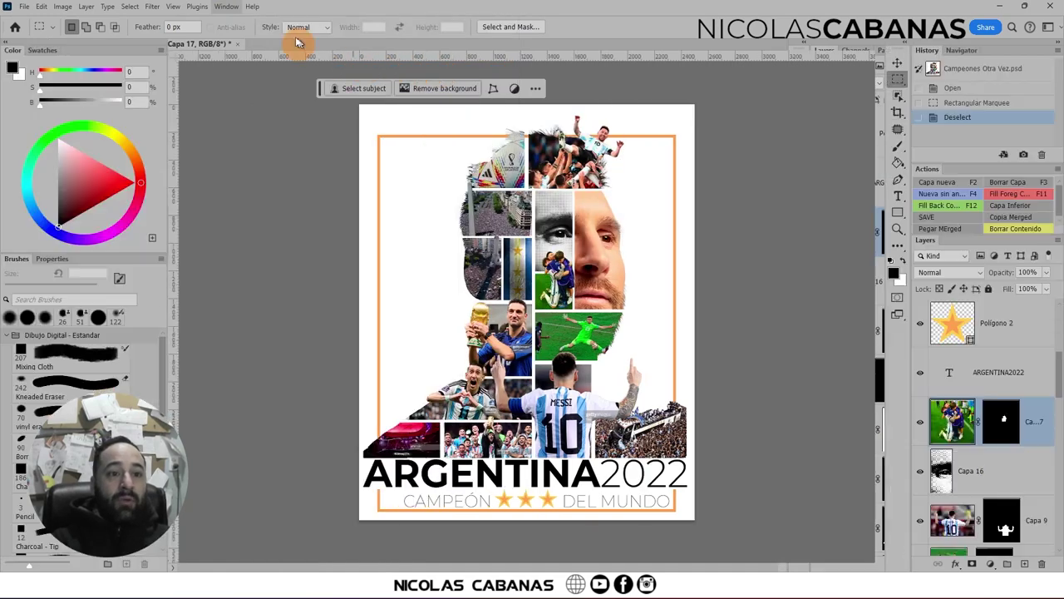
{"action": "left_click", "coordinate": [226, 7]}
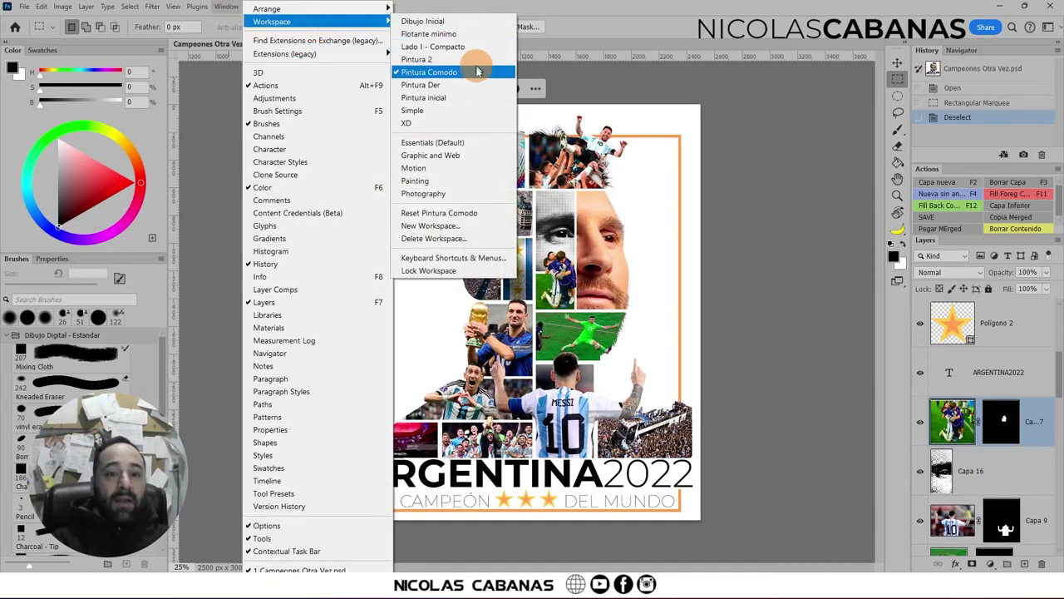
{"action": "left_click", "coordinate": [470, 69]}
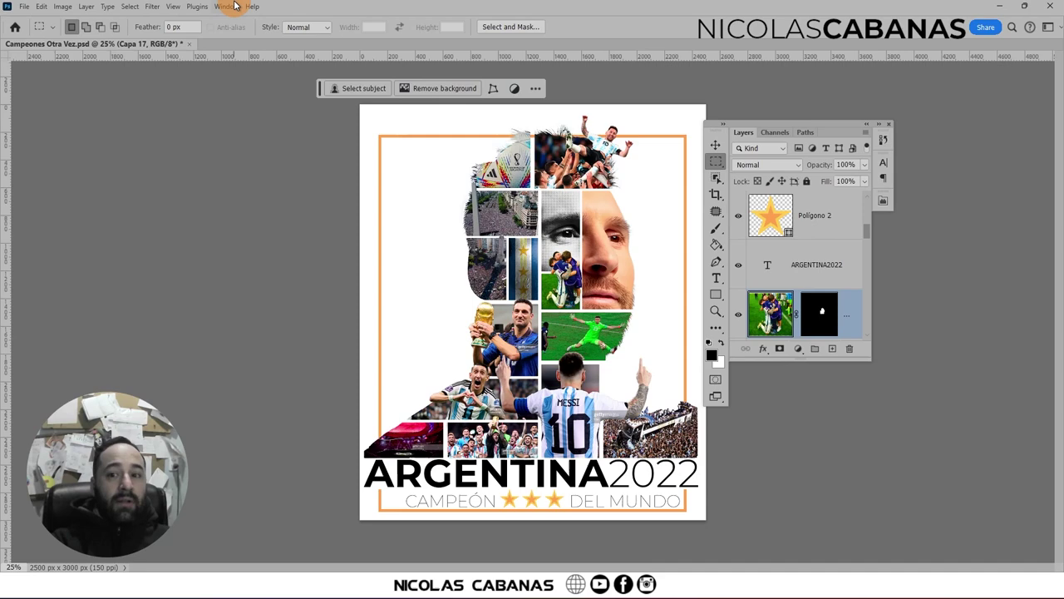
Apply a painting layout, then try Simple and XD before settling on Simple
{"action": "left_click", "coordinate": [233, 7]}
{"action": "mouse_move", "coordinate": [316, 22]}
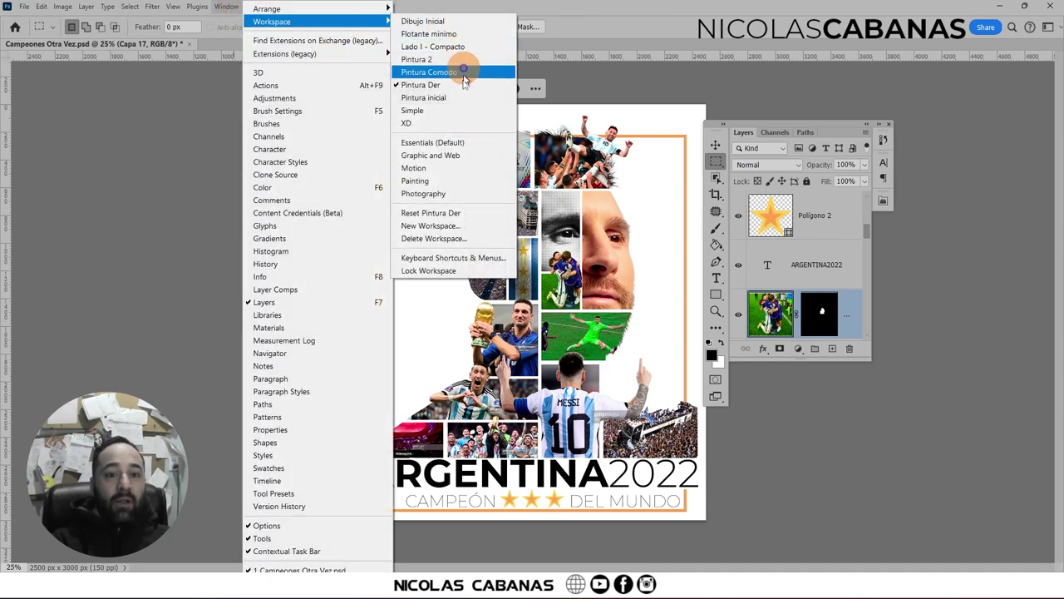
{"action": "left_click", "coordinate": [466, 211]}
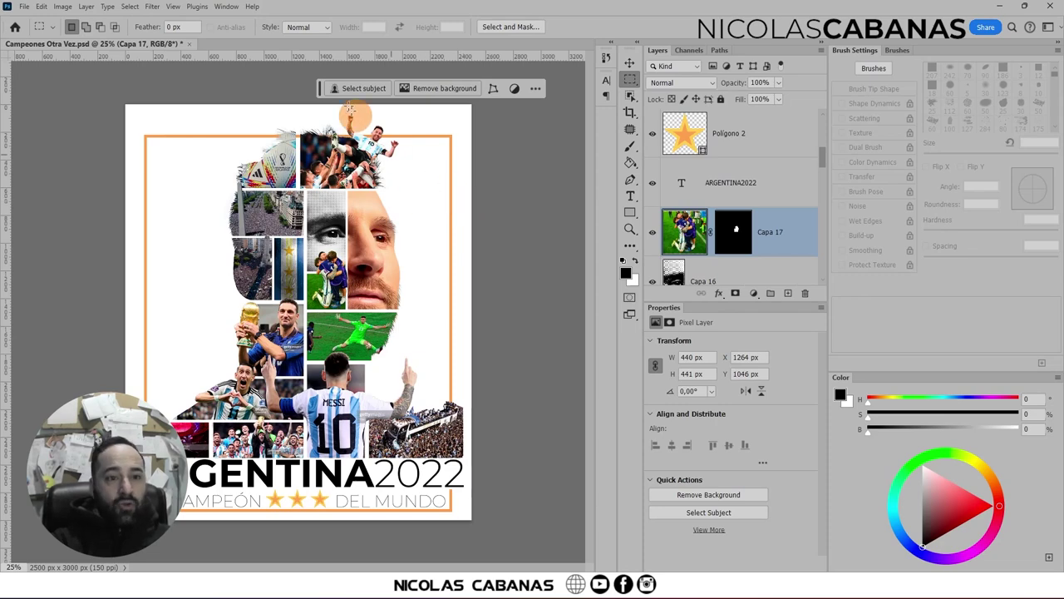
{"action": "left_click", "coordinate": [225, 7]}
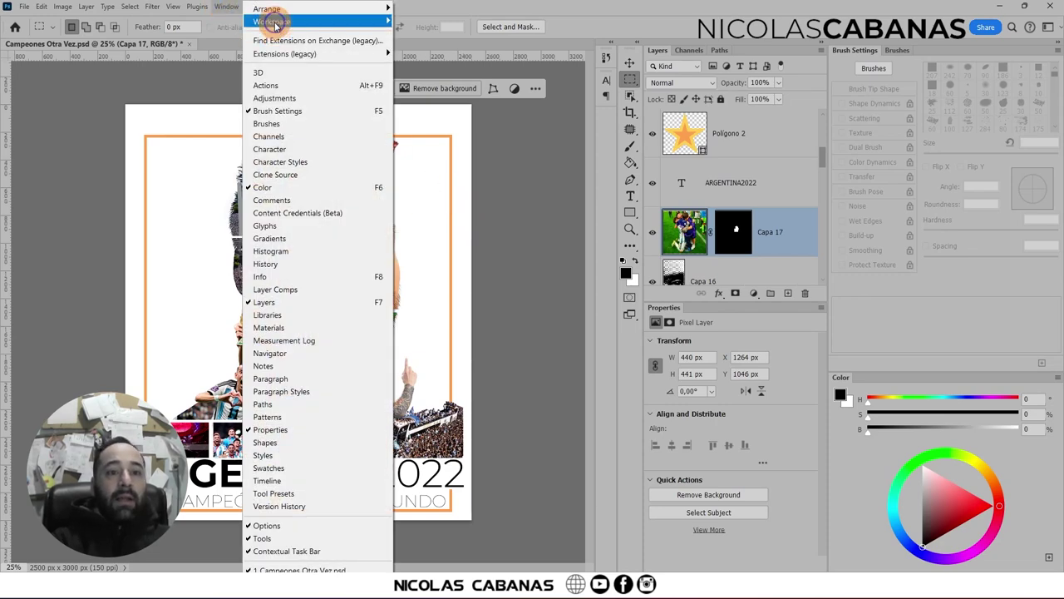
{"action": "mouse_move", "coordinate": [316, 22]}
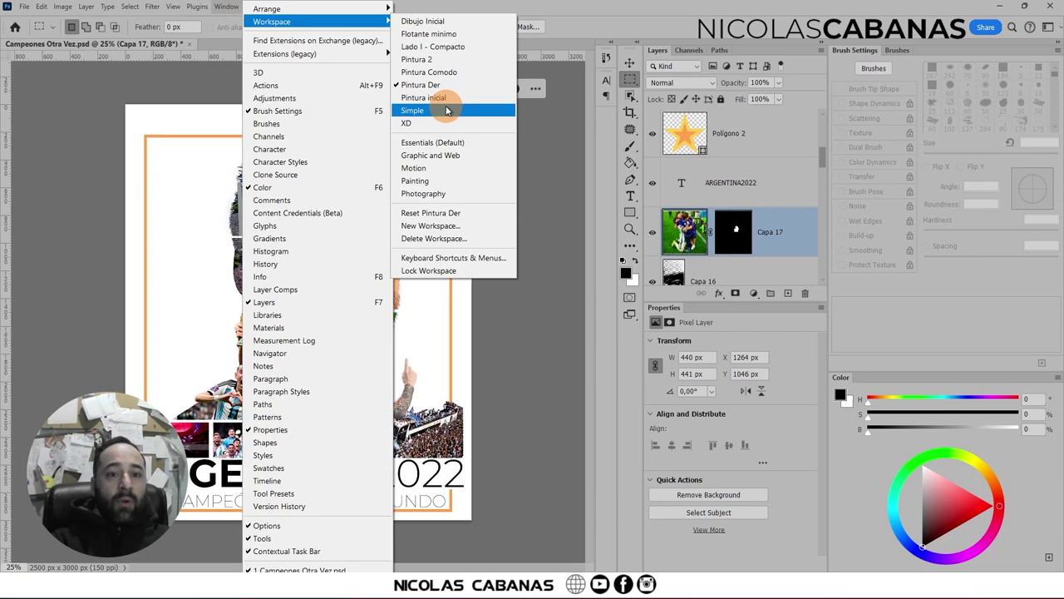
{"action": "left_click", "coordinate": [447, 110]}
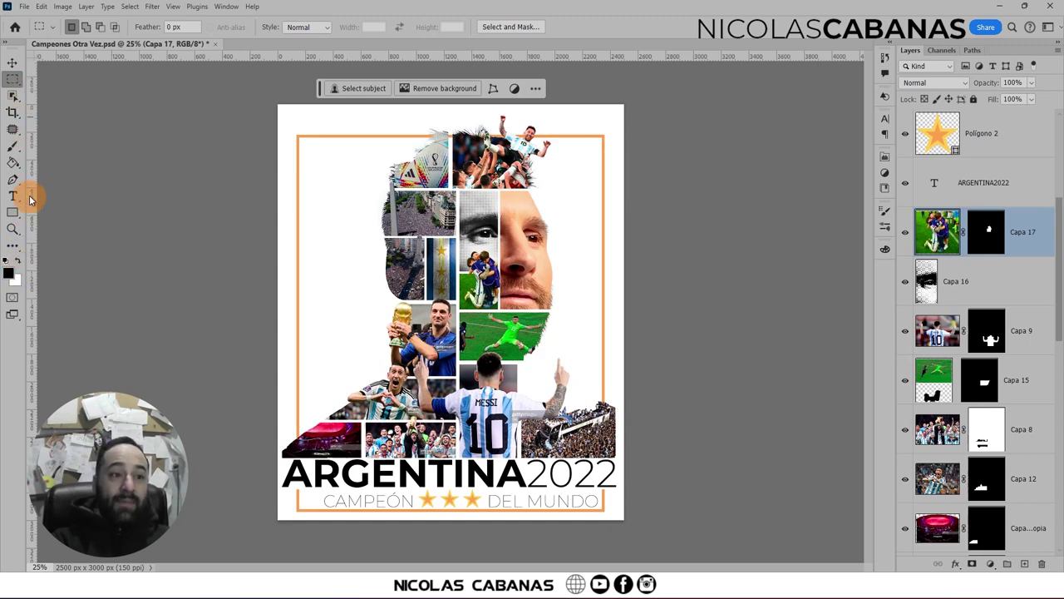
{"action": "left_click", "coordinate": [226, 6]}
{"action": "mouse_move", "coordinate": [272, 21]}
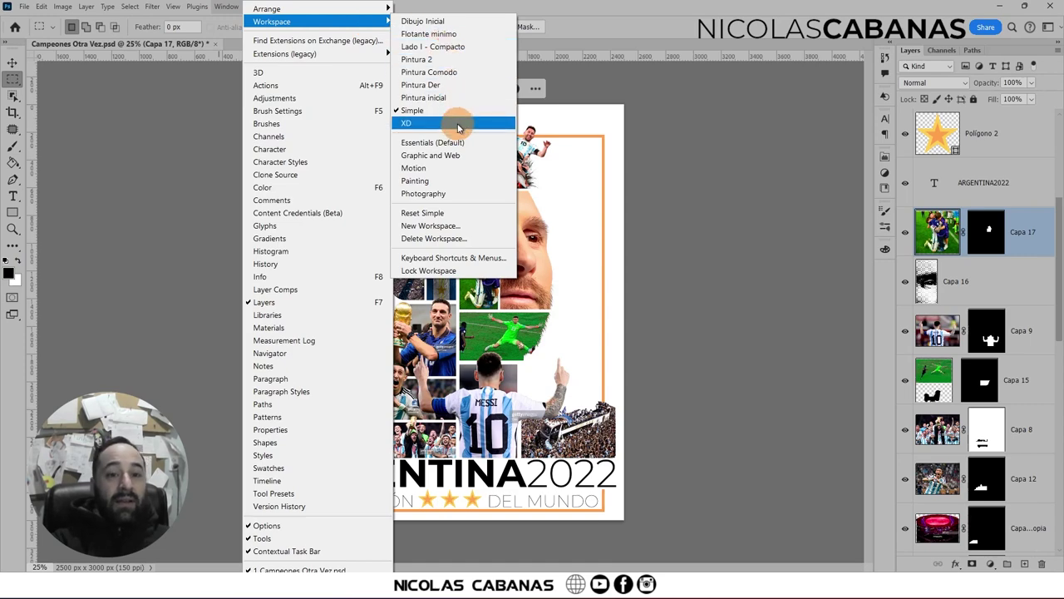
{"action": "left_click", "coordinate": [459, 127]}
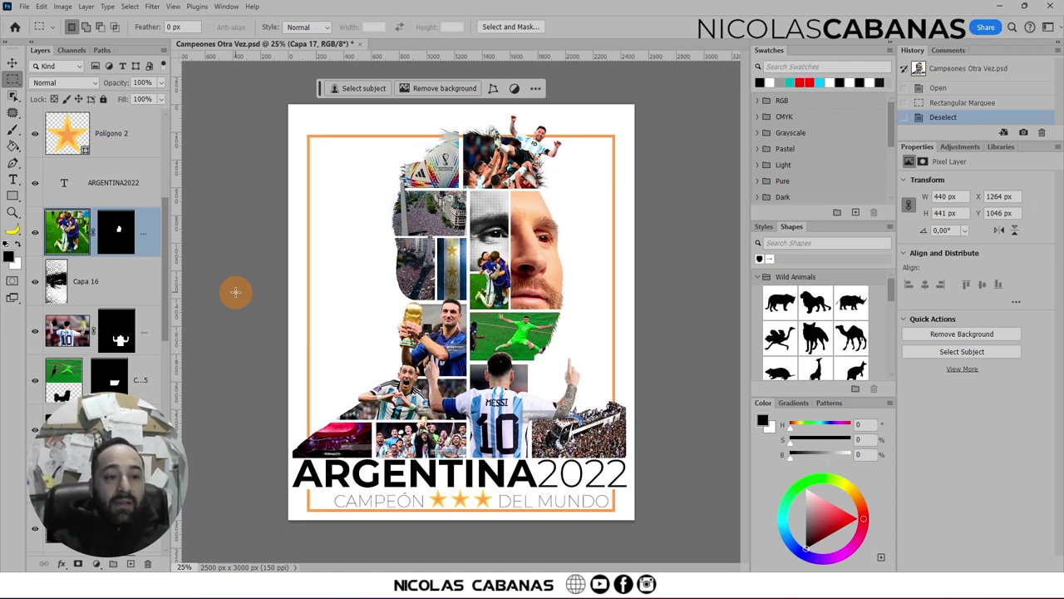
{"action": "left_click", "coordinate": [227, 6]}
{"action": "mouse_move", "coordinate": [275, 21]}
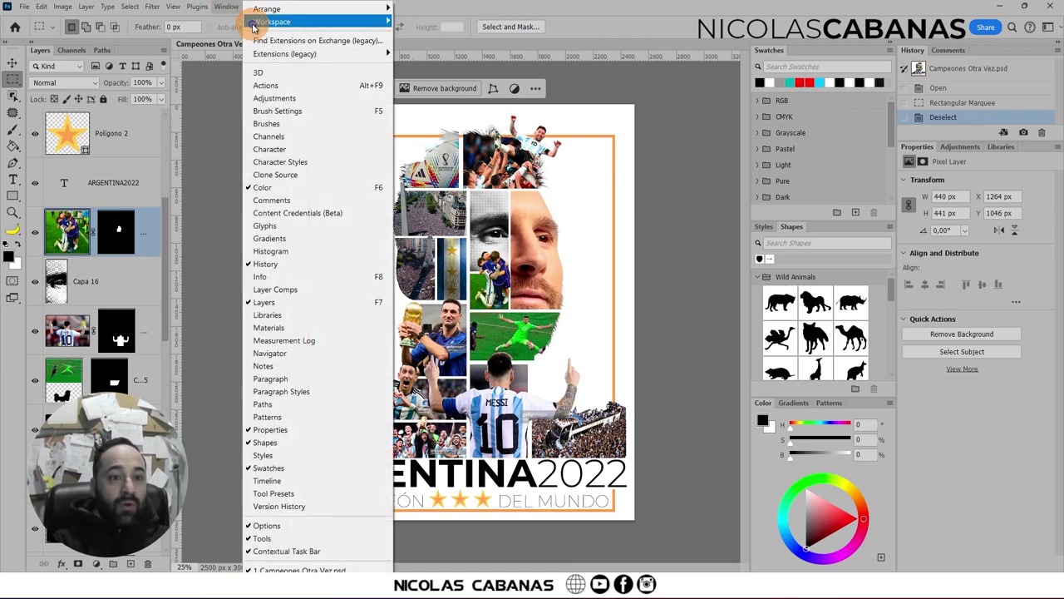
{"action": "left_click", "coordinate": [463, 109]}
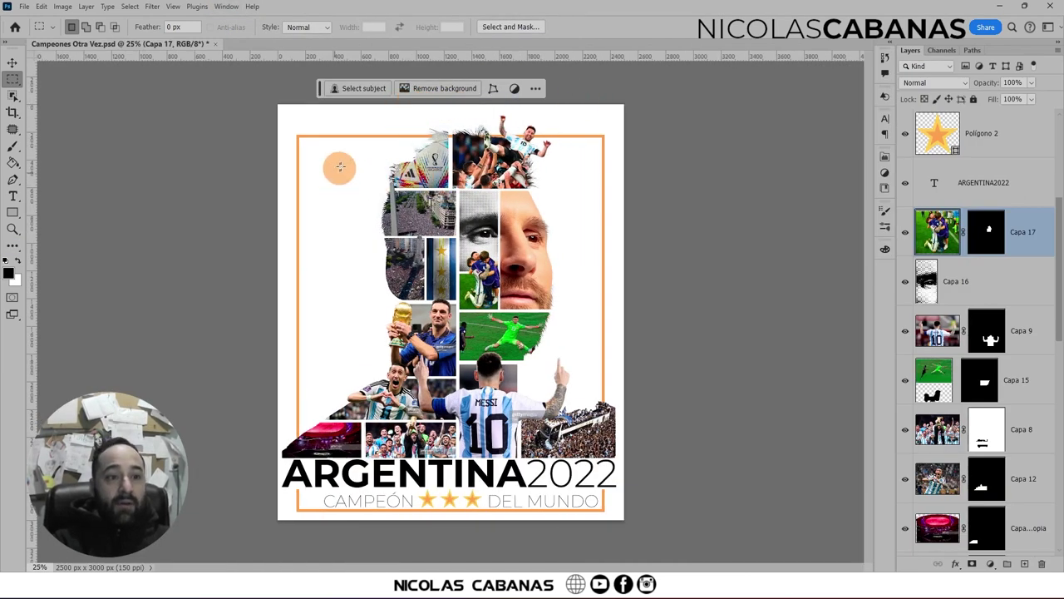
Expand History, then Properties from the iconic panel strip, and draw and clear a marquee
{"action": "left_click", "coordinate": [884, 57]}
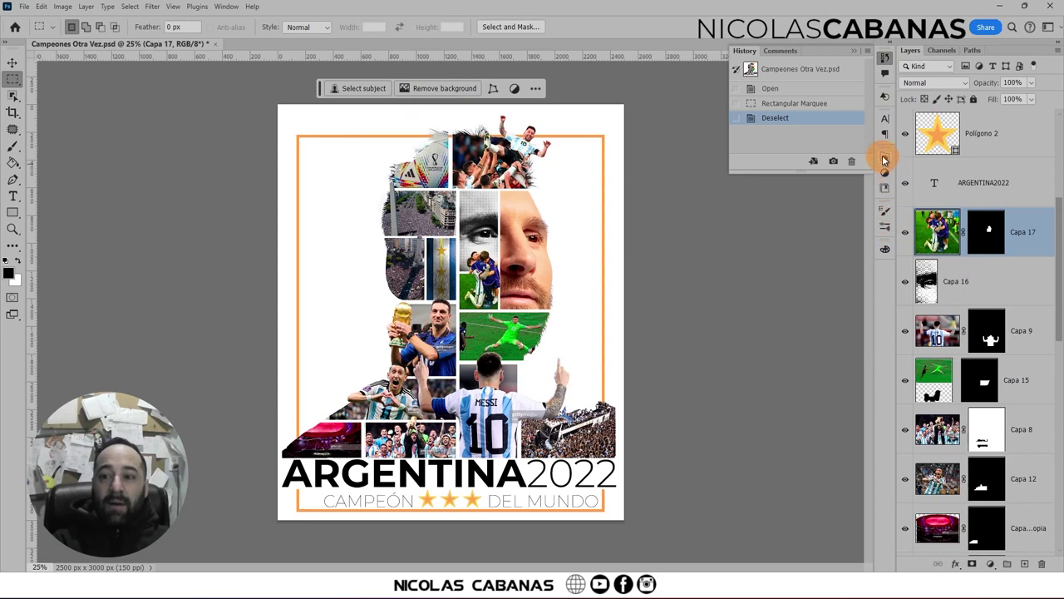
{"action": "left_click", "coordinate": [885, 157]}
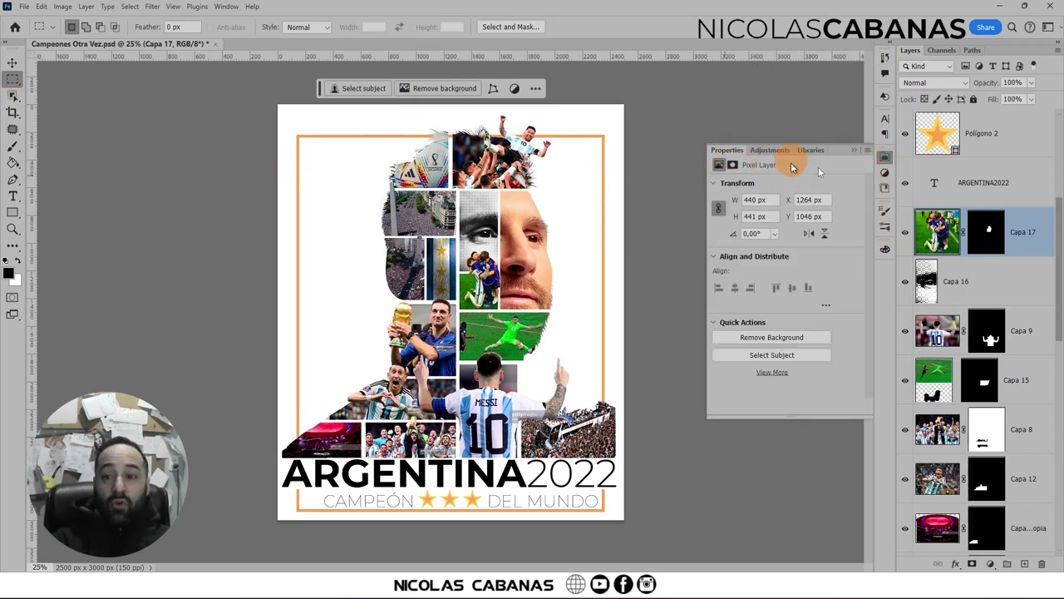
{"action": "left_click_drag", "start_coordinate": [334, 188], "coordinate": [516, 282]}
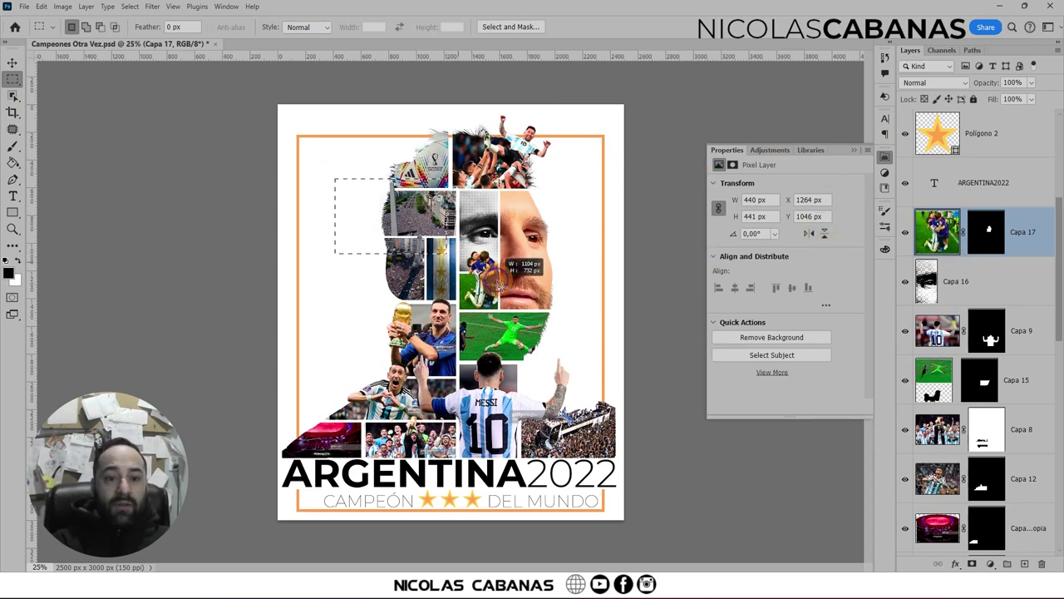
{"action": "left_click", "coordinate": [613, 247]}
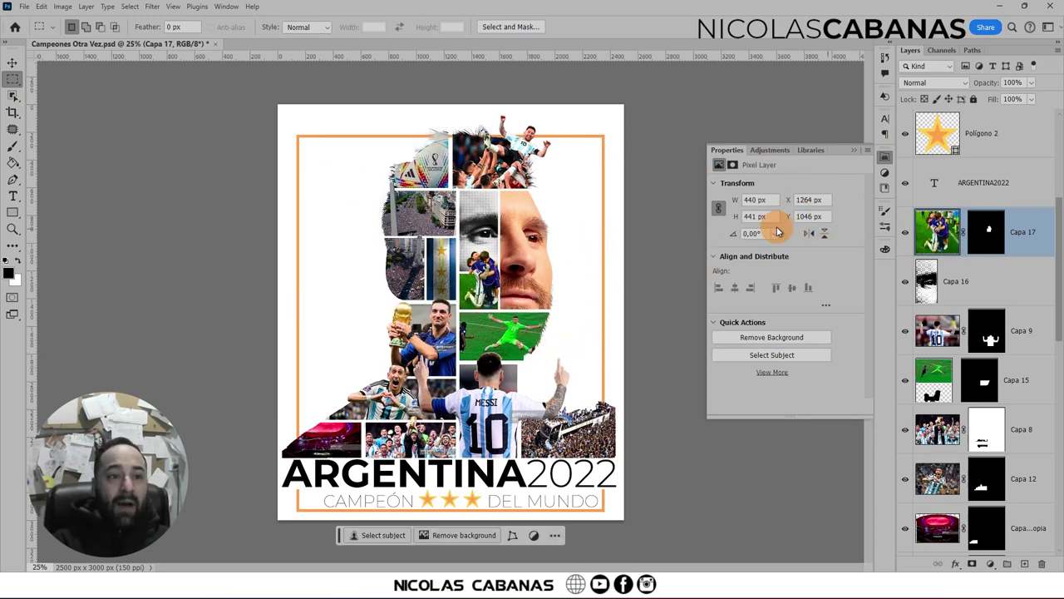
Zoom into the poster and bring up the Preferences submenu
{"action": "scroll", "coordinate": [523, 260], "scroll_direction": "up", "scroll_amount": 1, "text": "alt"}
{"action": "scroll", "coordinate": [523, 259], "scroll_direction": "up", "scroll_amount": 5, "text": "alt"}
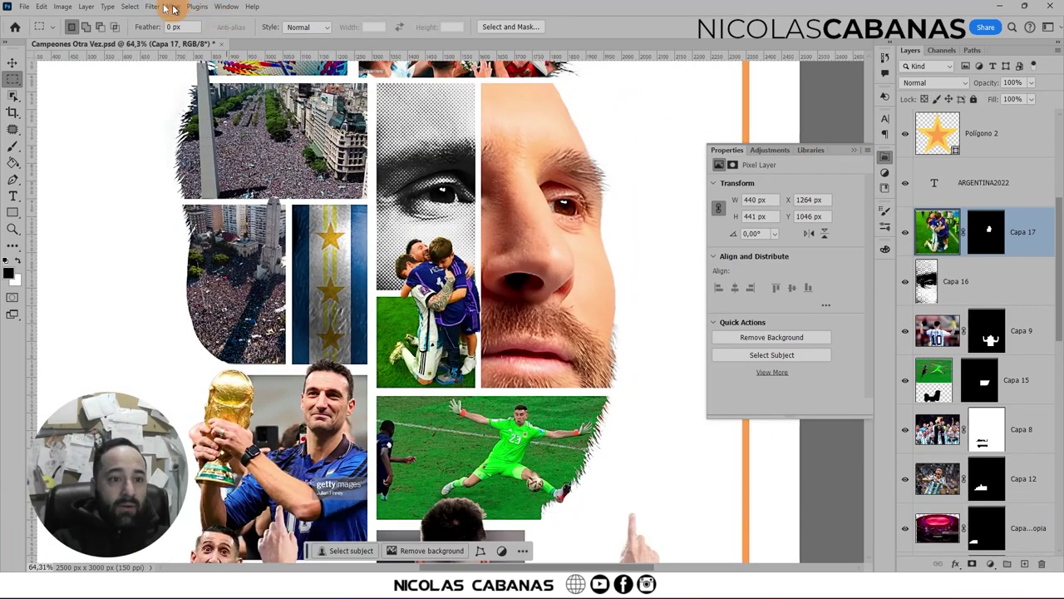
{"action": "left_click", "coordinate": [40, 7]}
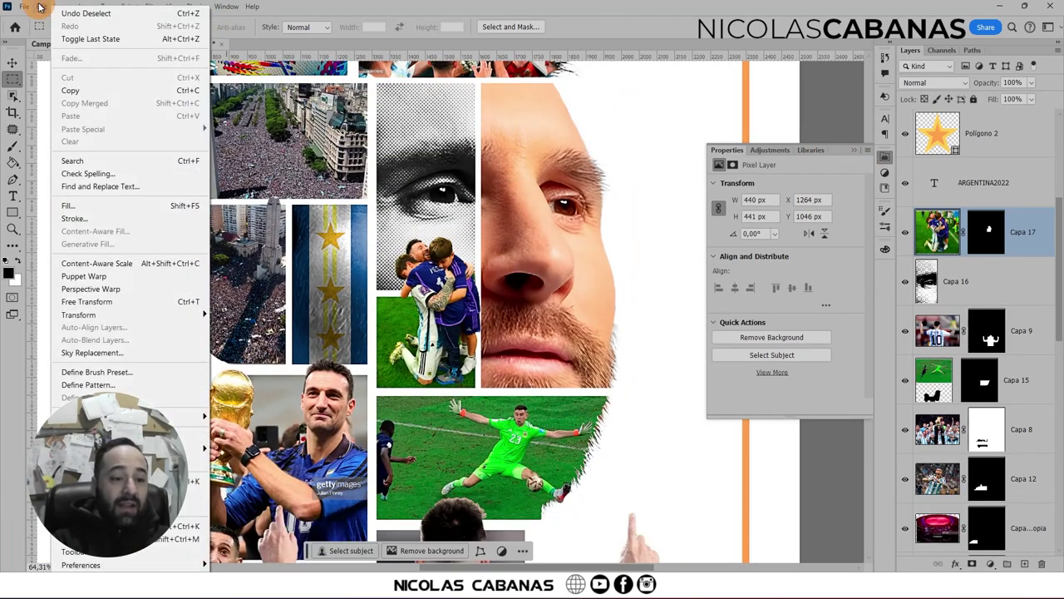
{"action": "mouse_move", "coordinate": [129, 565]}
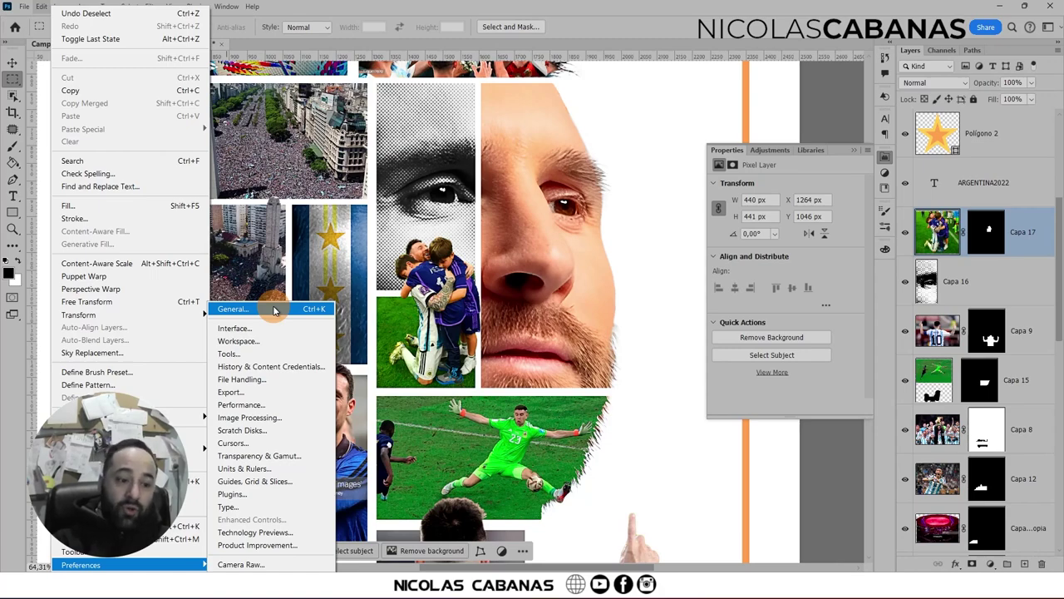
Browse the General, Interface, Workspace and Tools preferences, turning off Show Rich Tooltips
{"action": "left_click", "coordinate": [274, 310]}
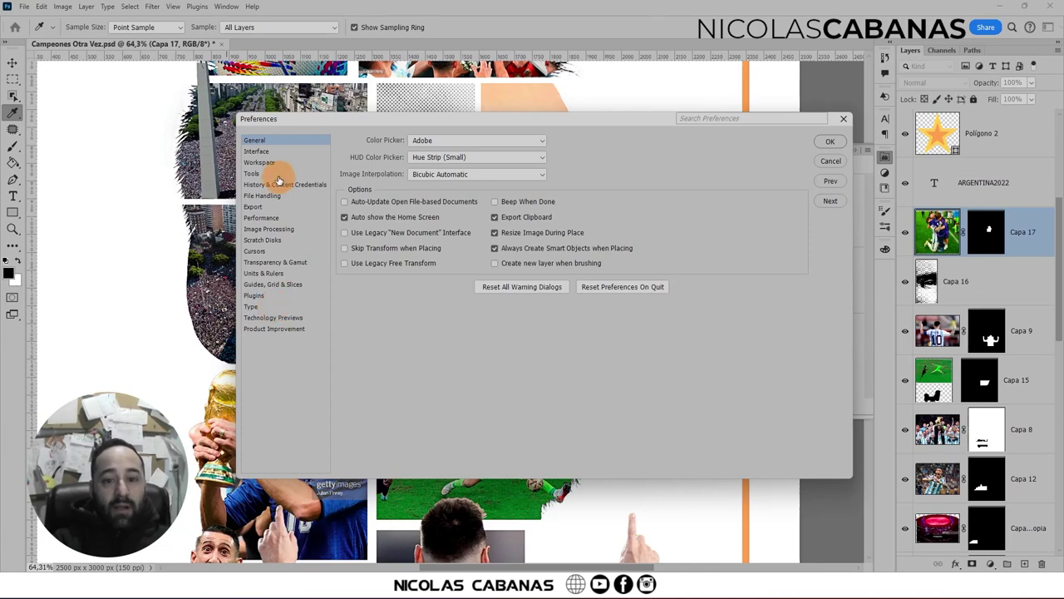
{"action": "left_click", "coordinate": [259, 152]}
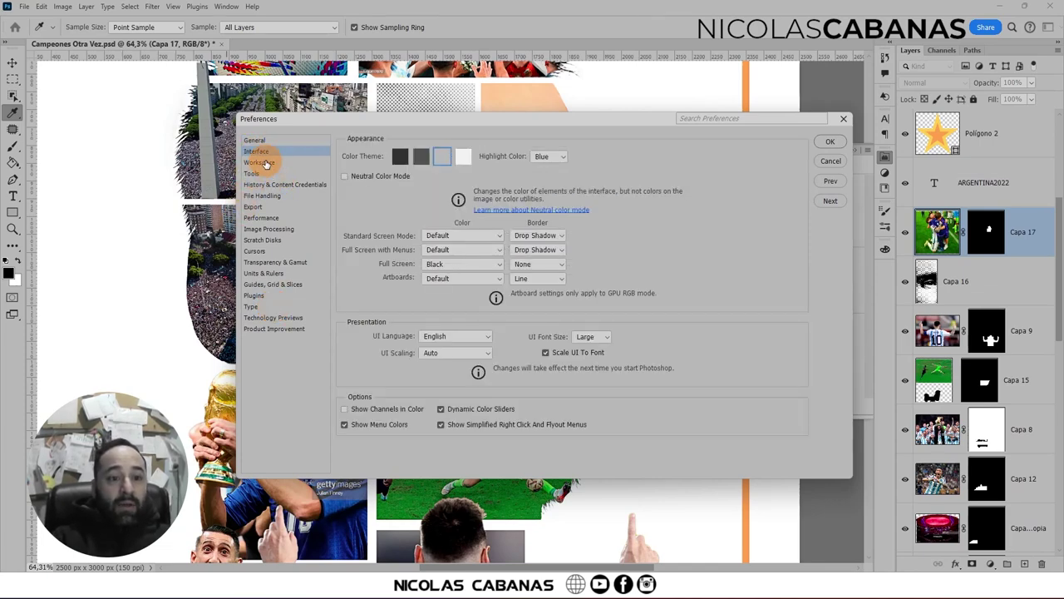
{"action": "left_click", "coordinate": [258, 163]}
{"action": "left_click", "coordinate": [254, 173]}
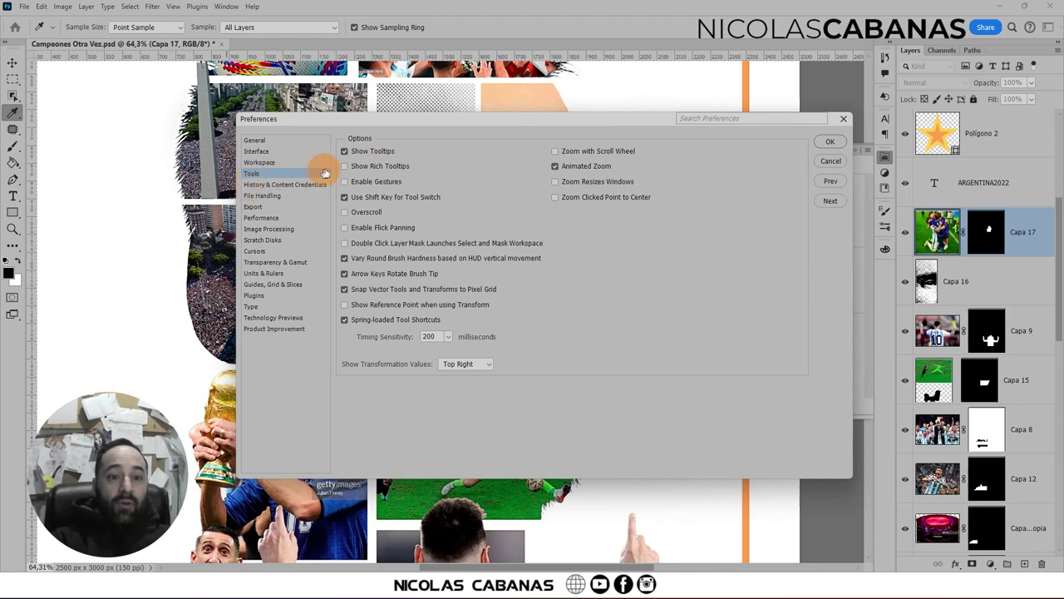
{"action": "left_click", "coordinate": [345, 167]}
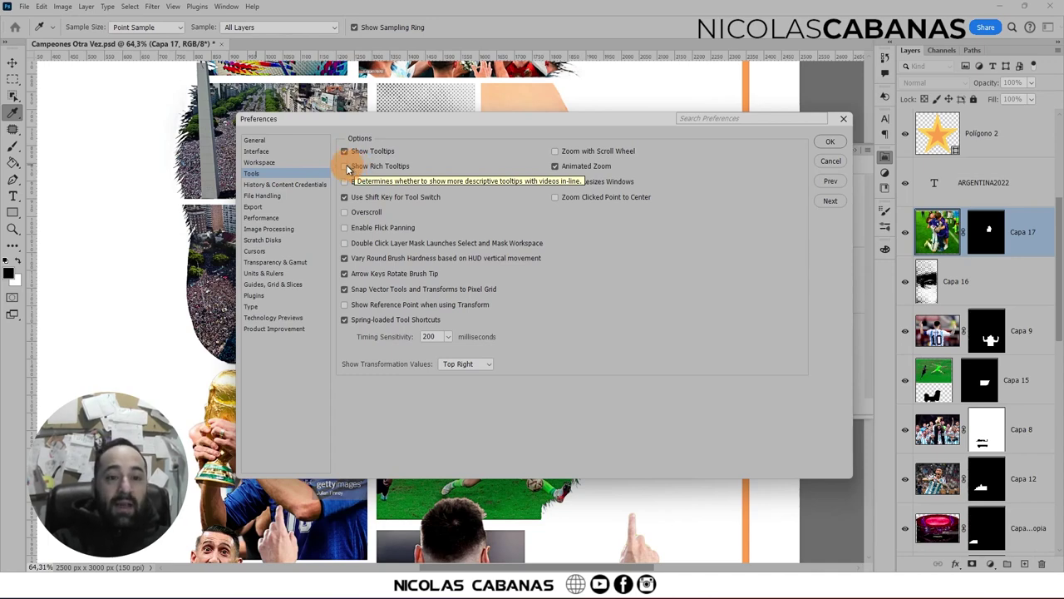
Enable Auto-Collapse Iconic Panels in Workspace preferences and confirm with OK
{"action": "left_click", "coordinate": [254, 151]}
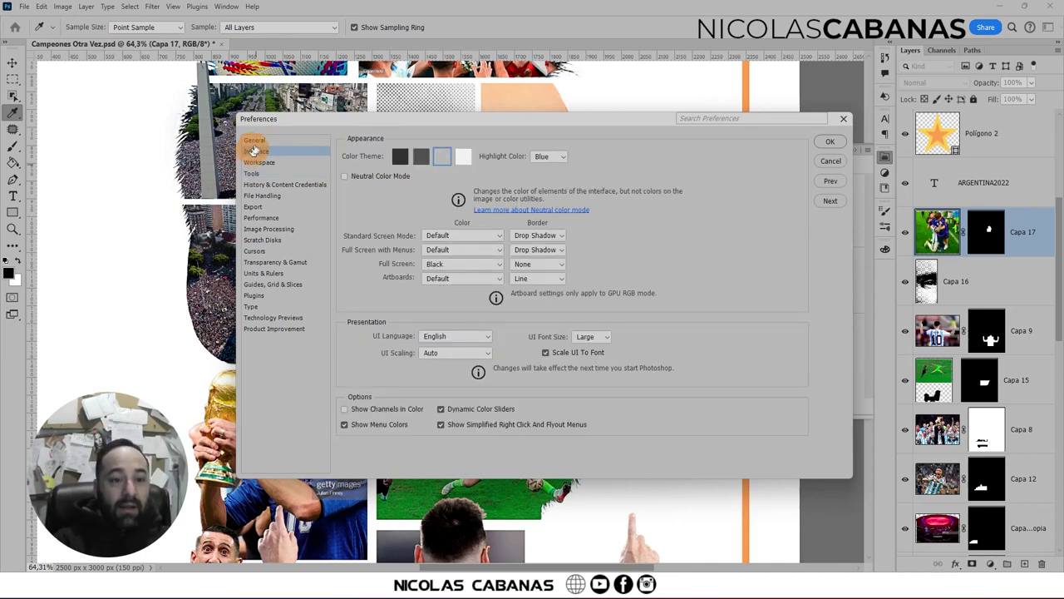
{"action": "left_click", "coordinate": [256, 141]}
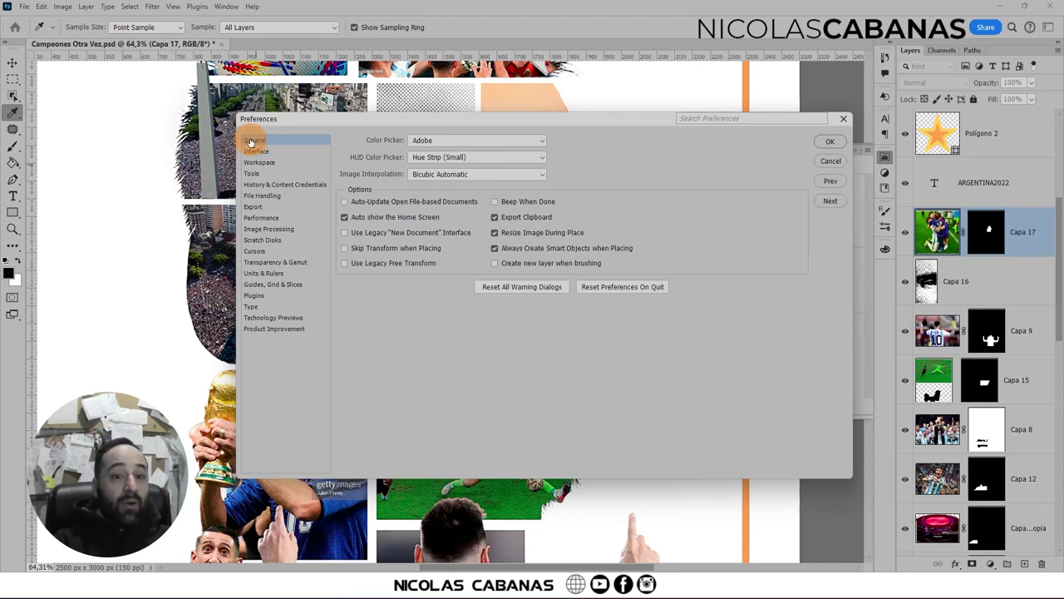
{"action": "left_click", "coordinate": [255, 151]}
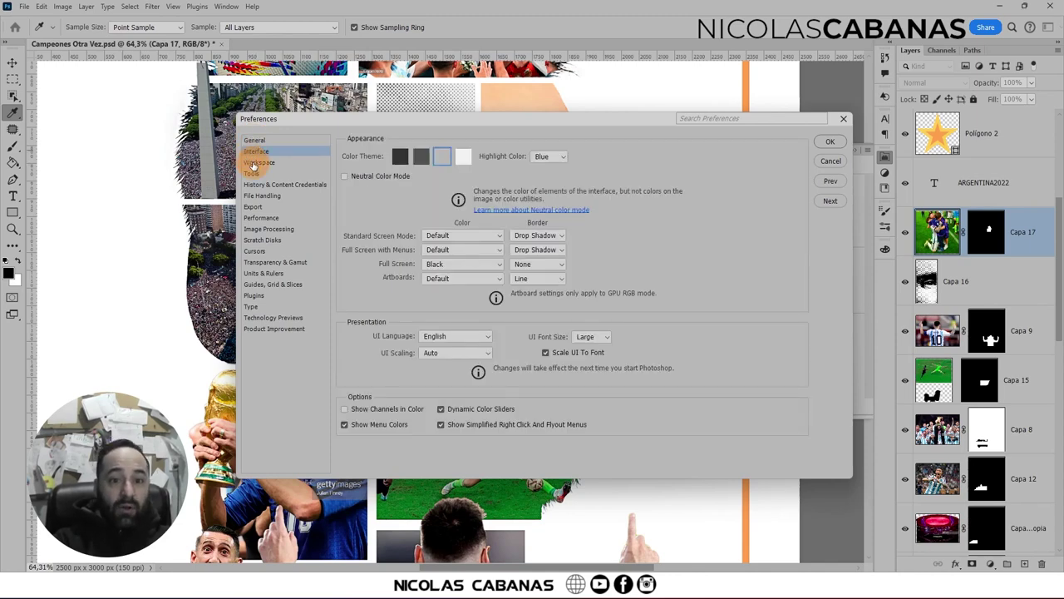
{"action": "left_click", "coordinate": [258, 163]}
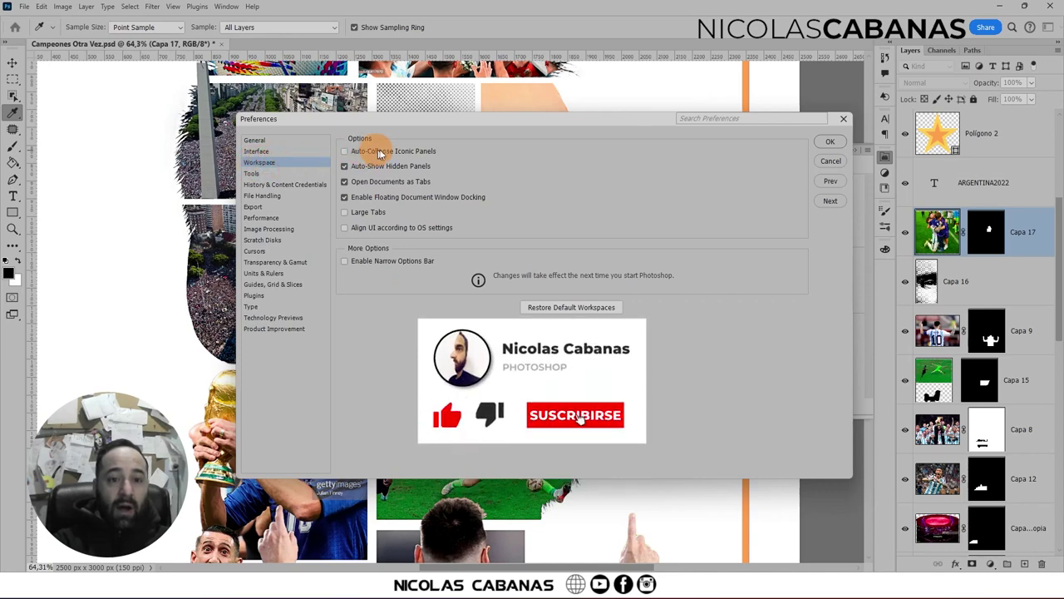
{"action": "left_click", "coordinate": [397, 151]}
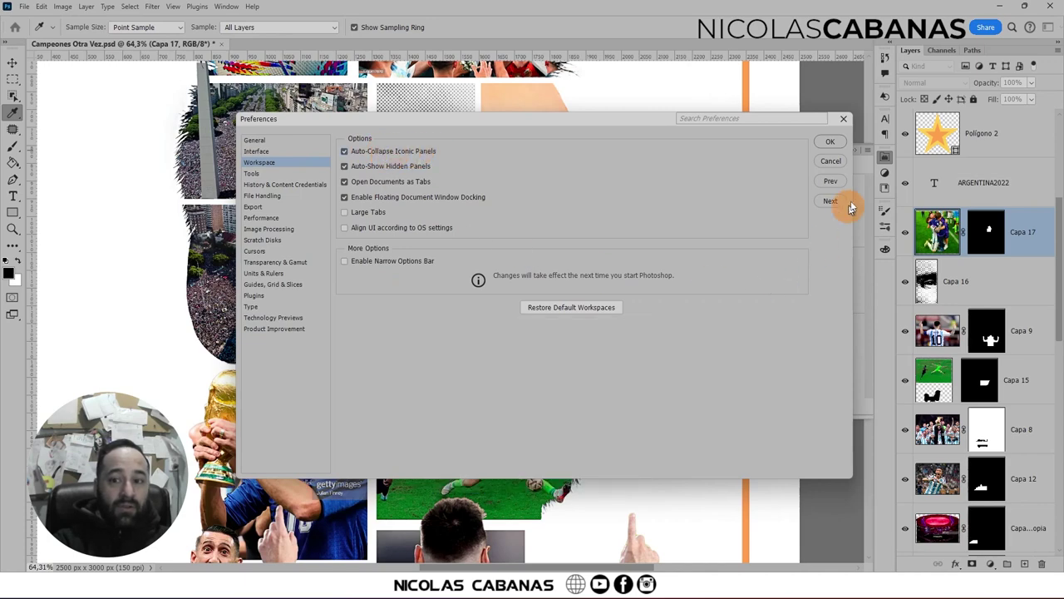
{"action": "left_click", "coordinate": [830, 141]}
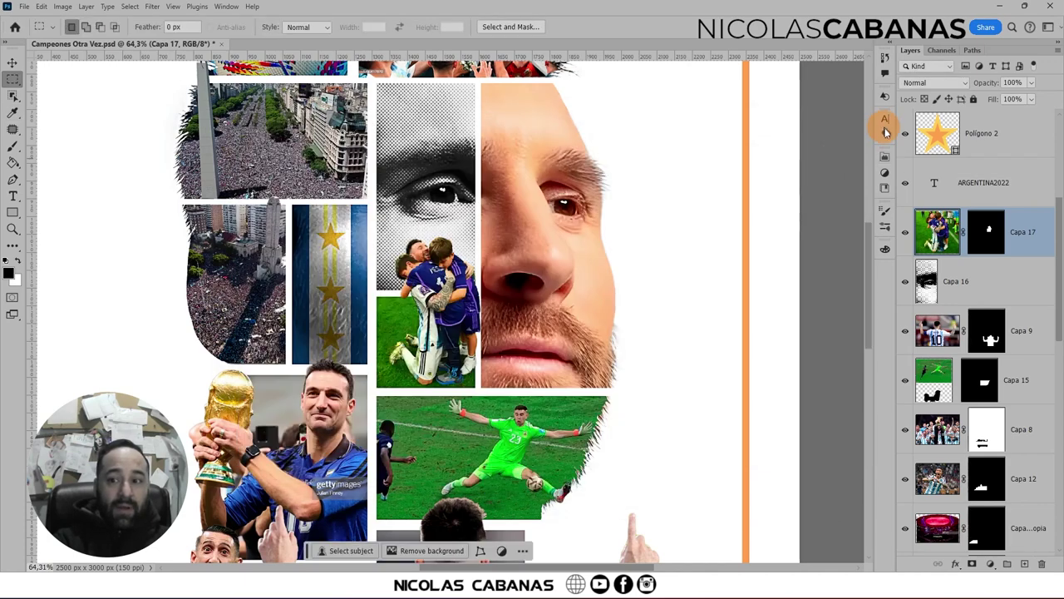
{"action": "left_click", "coordinate": [885, 156]}
{"action": "left_click", "coordinate": [986, 232]}
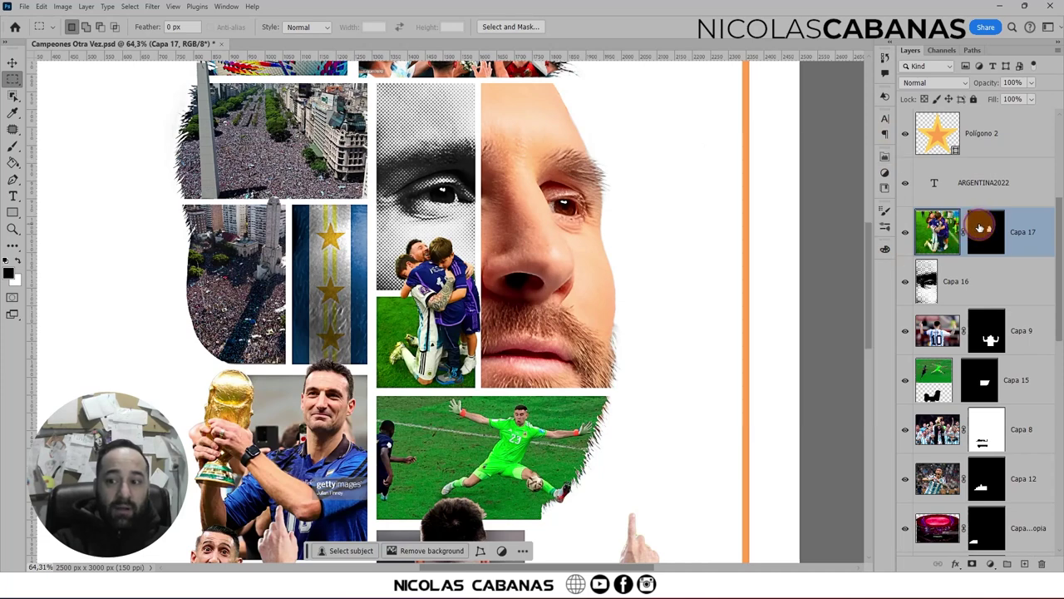
{"action": "left_click", "coordinate": [885, 155]}
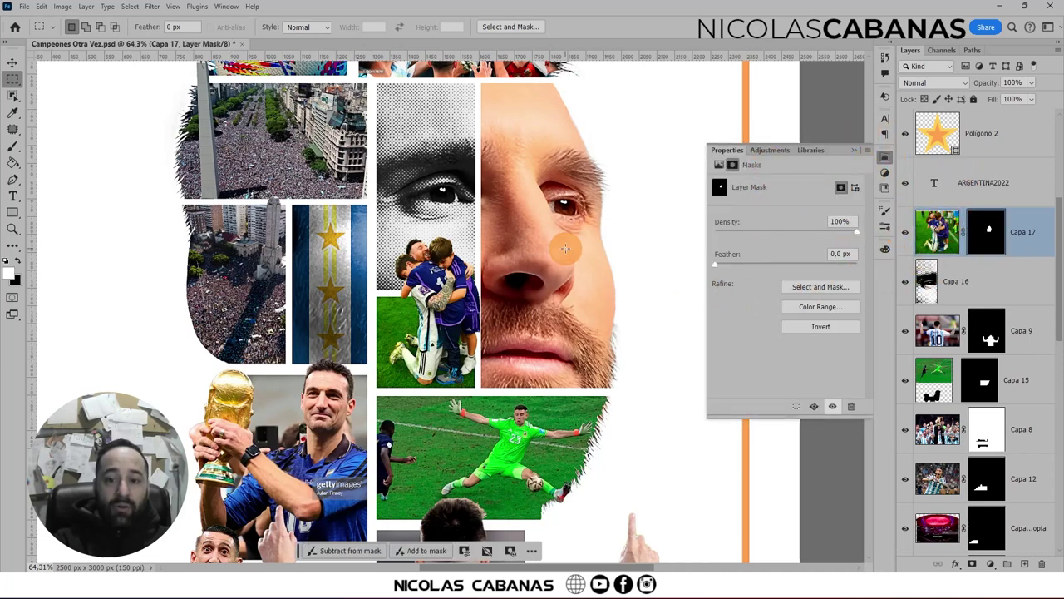
{"action": "left_click", "coordinate": [12, 64]}
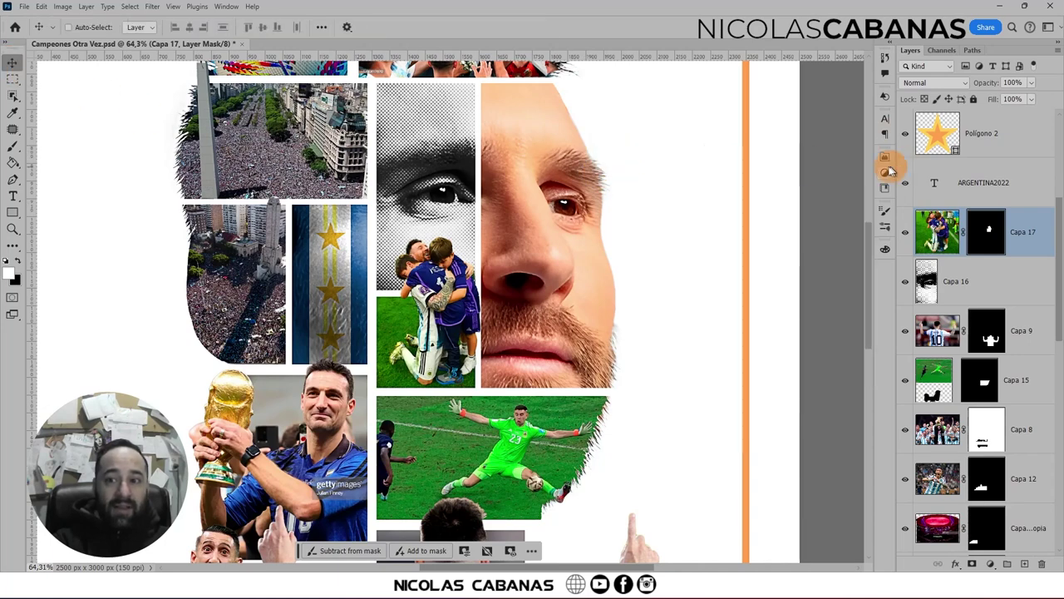
{"action": "left_click", "coordinate": [885, 155]}
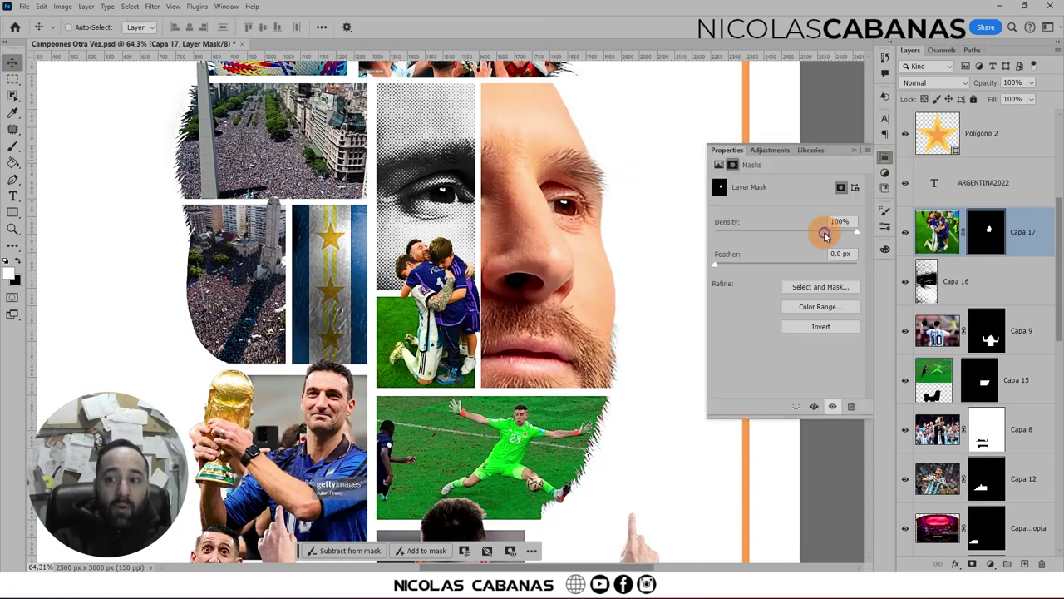
{"action": "left_click", "coordinate": [985, 182]}
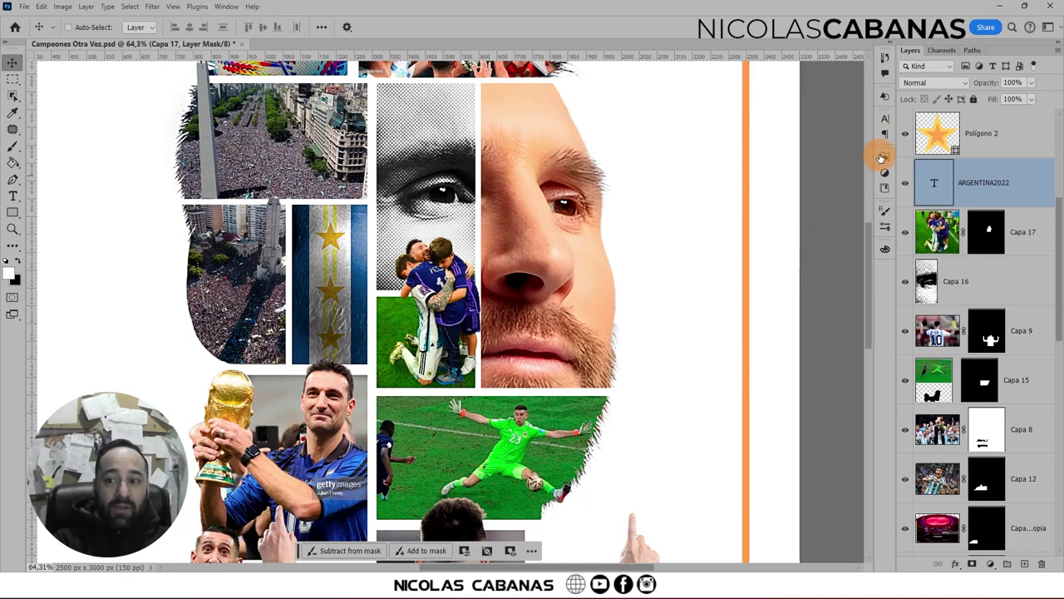
{"action": "left_click", "coordinate": [886, 162]}
{"action": "left_click", "coordinate": [885, 162]}
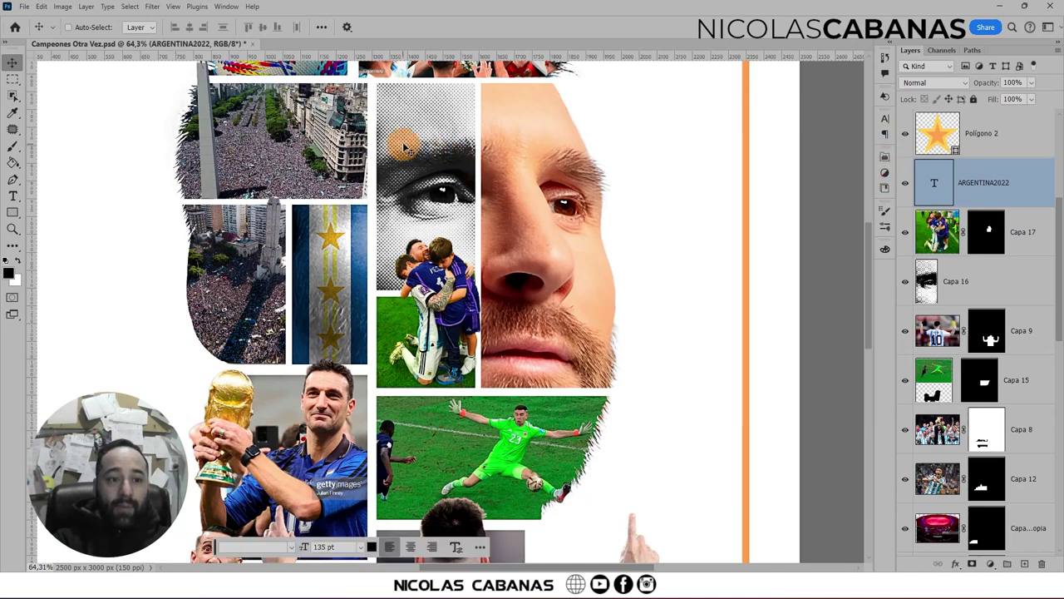
{"action": "left_click", "coordinate": [884, 161]}
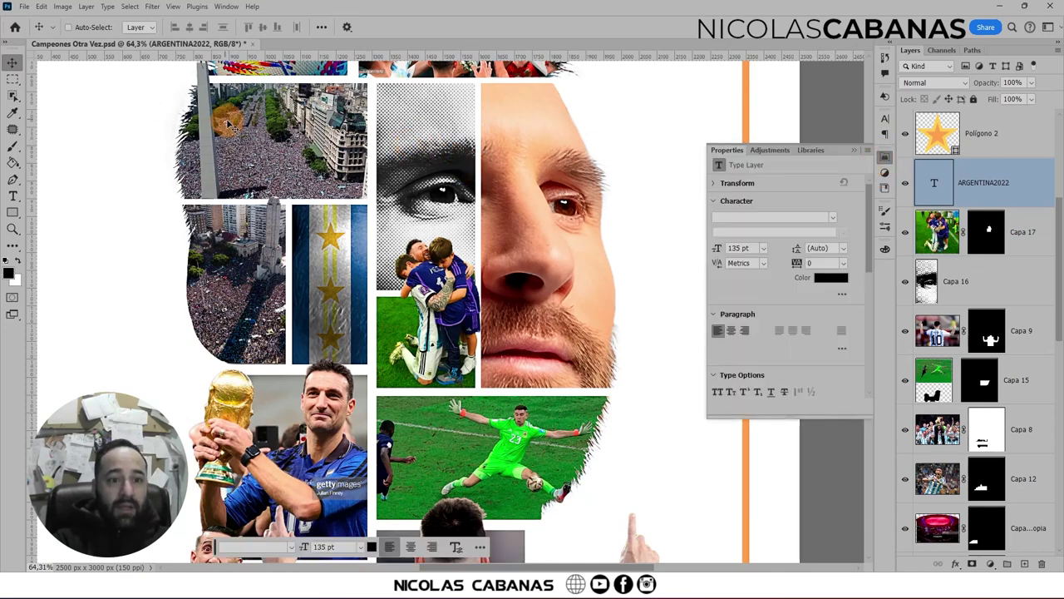
{"action": "left_click", "coordinate": [12, 81]}
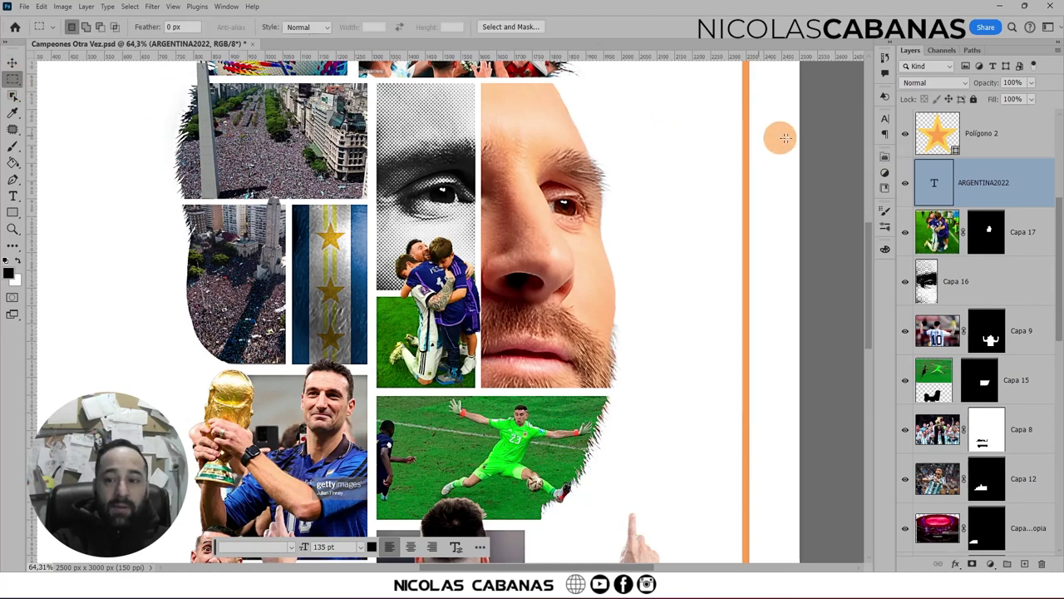
{"action": "left_click", "coordinate": [884, 162]}
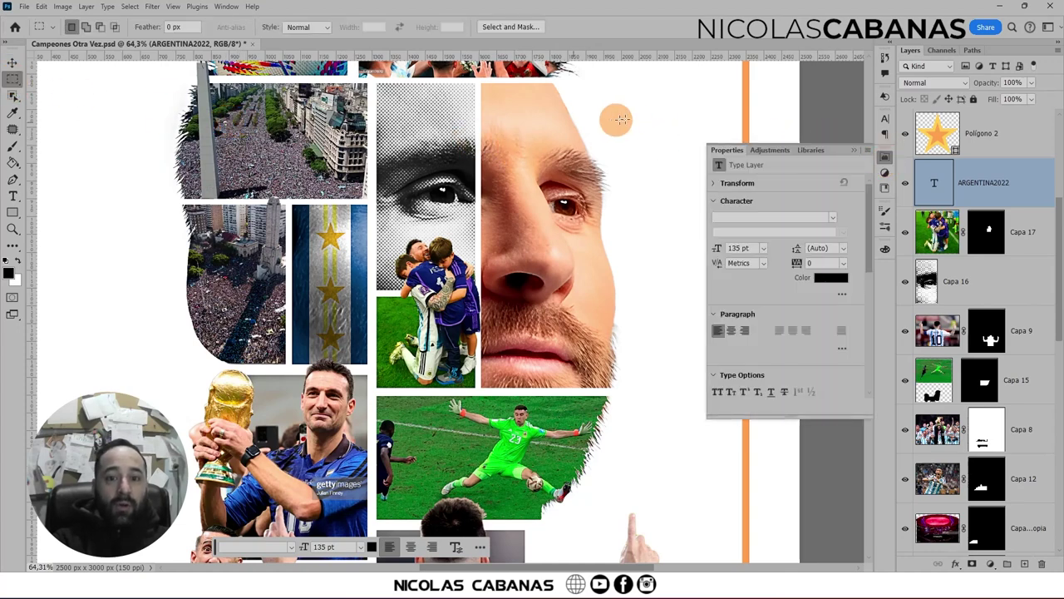
{"action": "left_click_drag", "start_coordinate": [626, 107], "coordinate": [478, 237]}
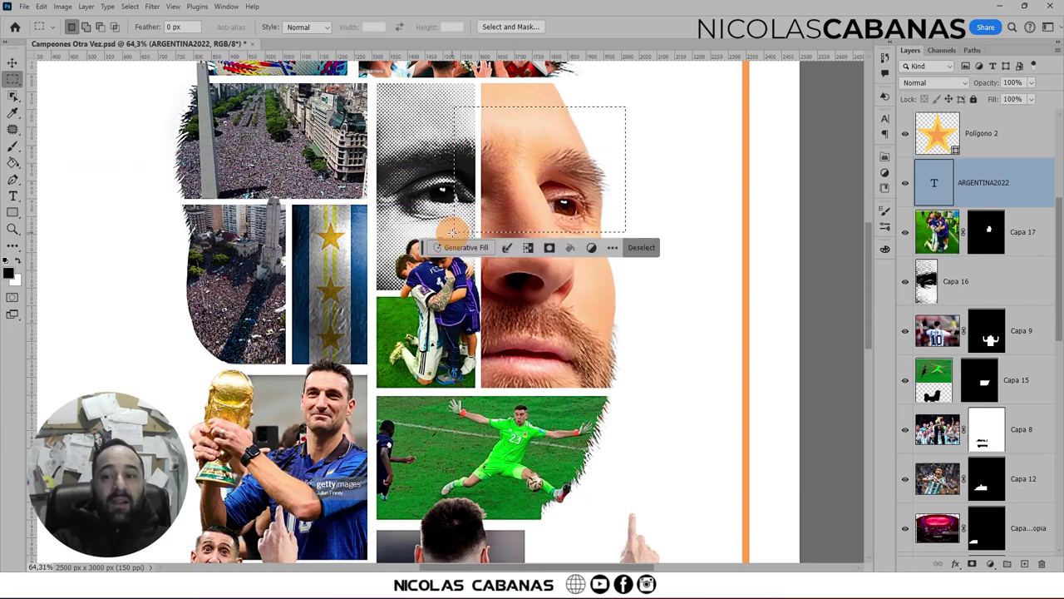
{"action": "left_click", "coordinate": [700, 221]}
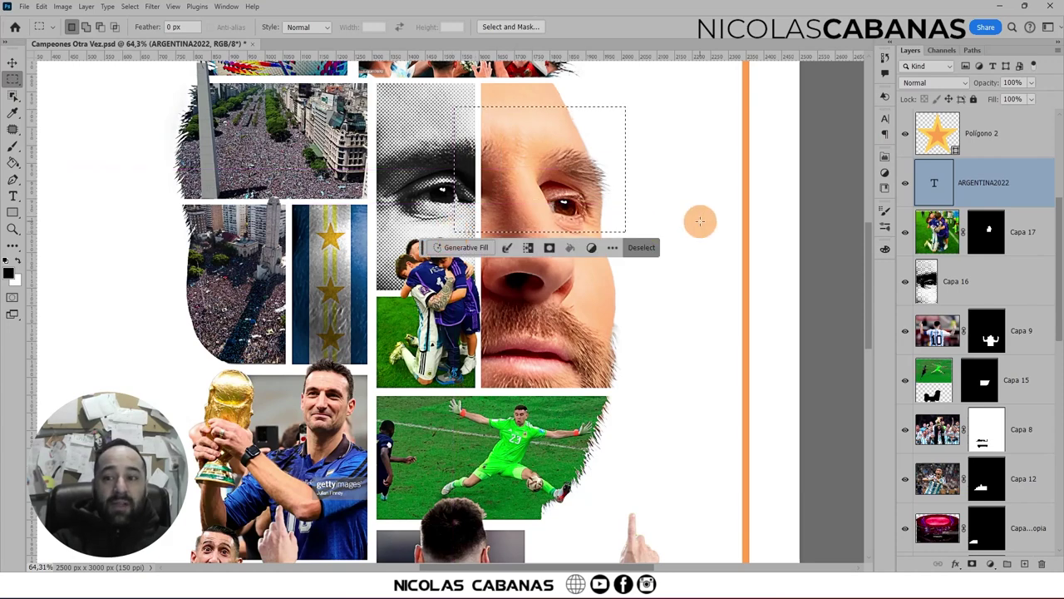
{"action": "left_click", "coordinate": [886, 64]}
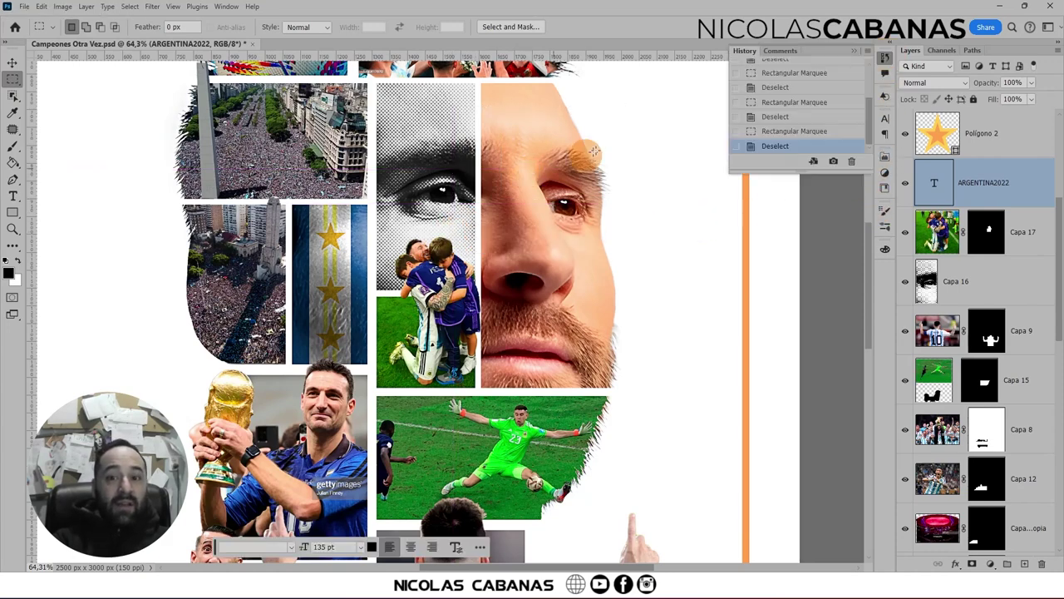
{"action": "left_click", "coordinate": [557, 162]}
{"action": "left_click", "coordinate": [549, 413]}
{"action": "left_click", "coordinate": [601, 420]}
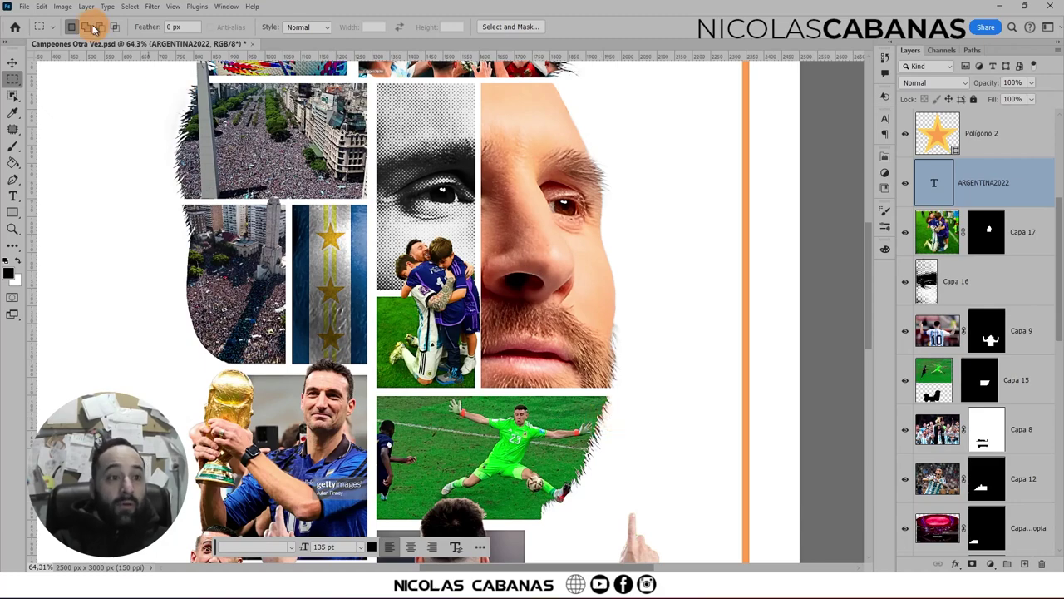
{"action": "left_click", "coordinate": [40, 7]}
{"action": "mouse_move", "coordinate": [81, 565]}
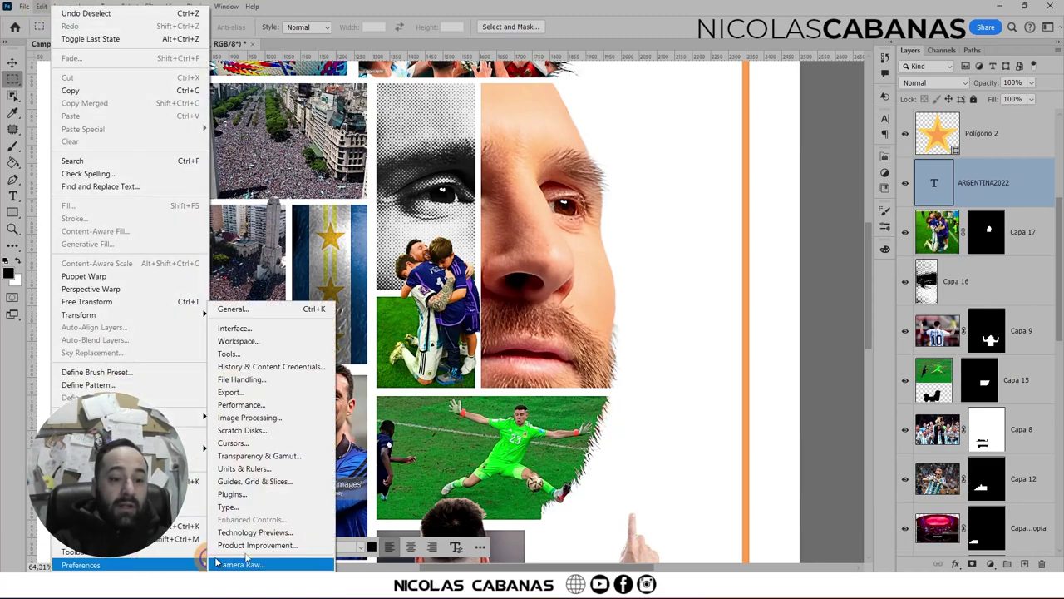
Uncheck Auto-Collapse Iconic Panels and Enable Narrow Options Bar in Workspace preferences and confirm
{"action": "left_click", "coordinate": [287, 315]}
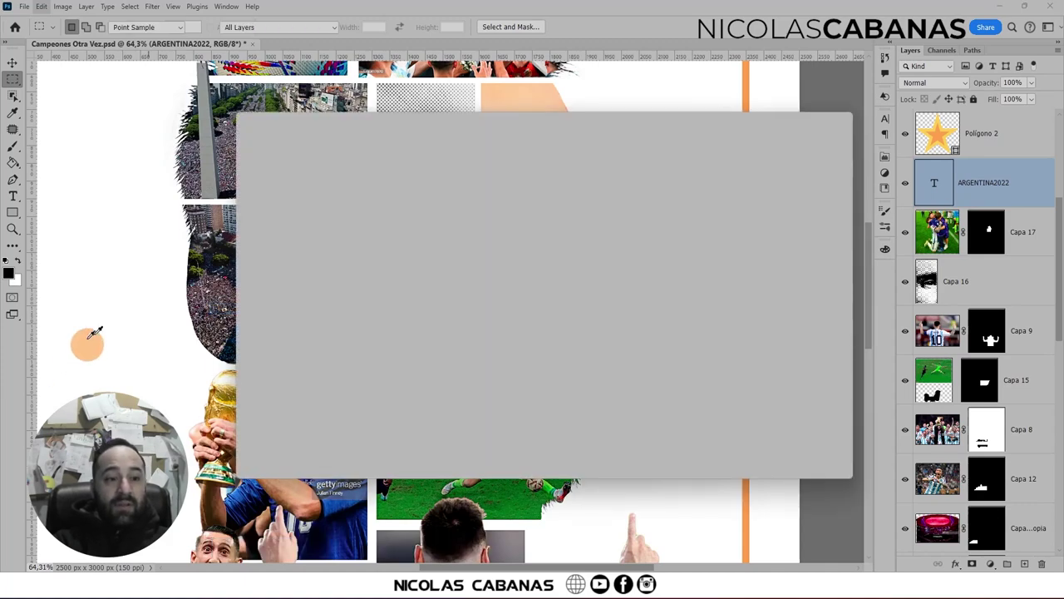
{"action": "left_click", "coordinate": [260, 163]}
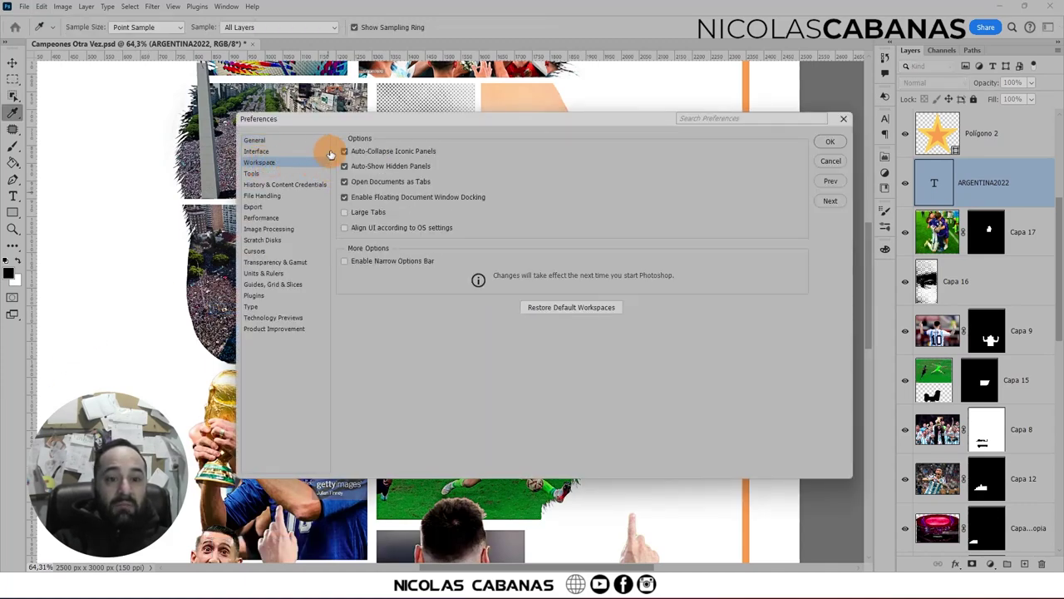
{"action": "left_click", "coordinate": [343, 152]}
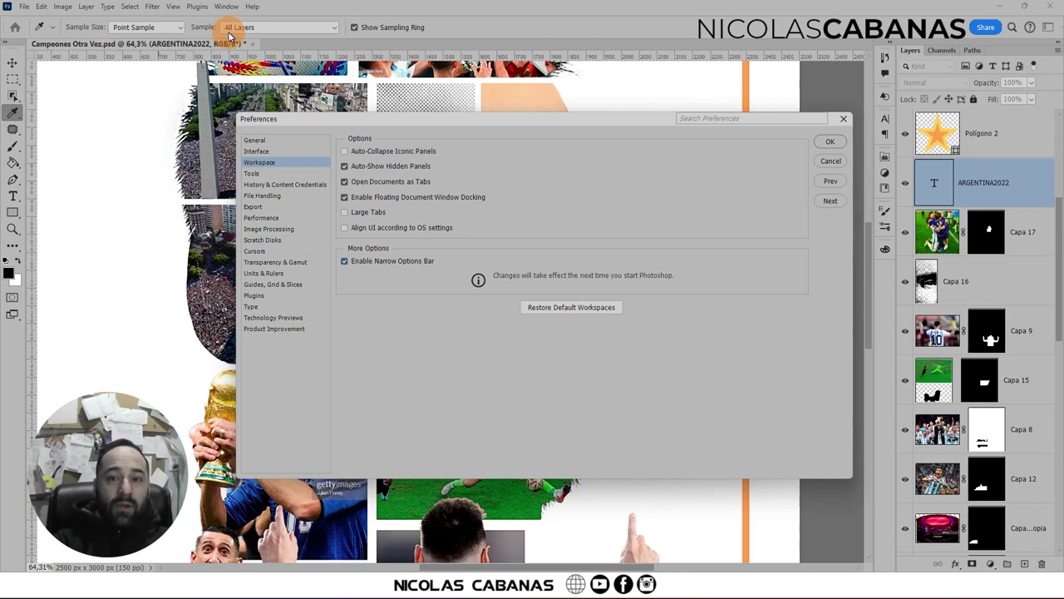
{"action": "left_click", "coordinate": [343, 261]}
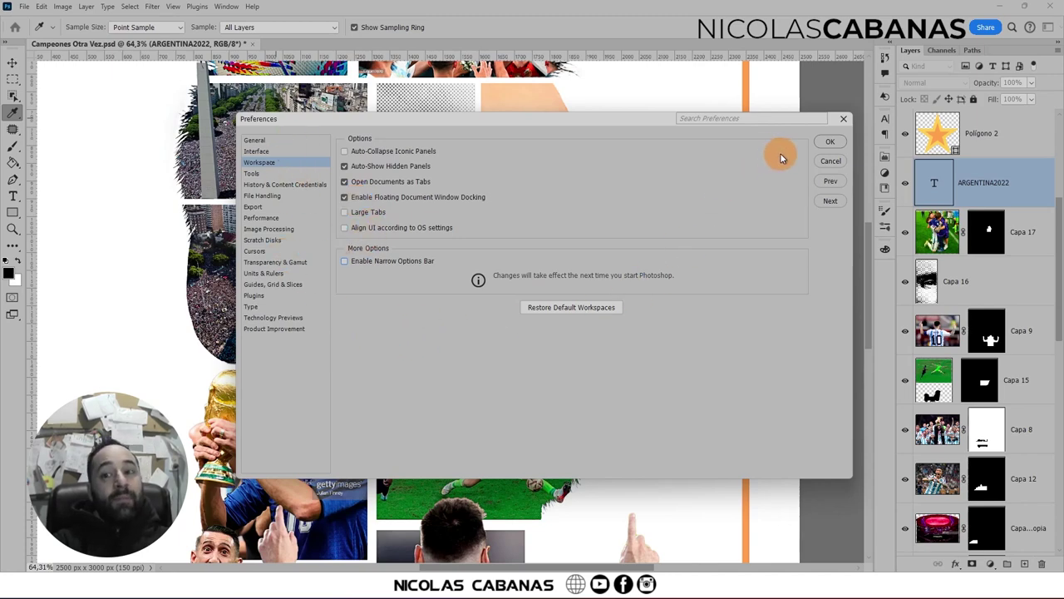
{"action": "left_click", "coordinate": [817, 145]}
{"action": "key", "text": "m"}
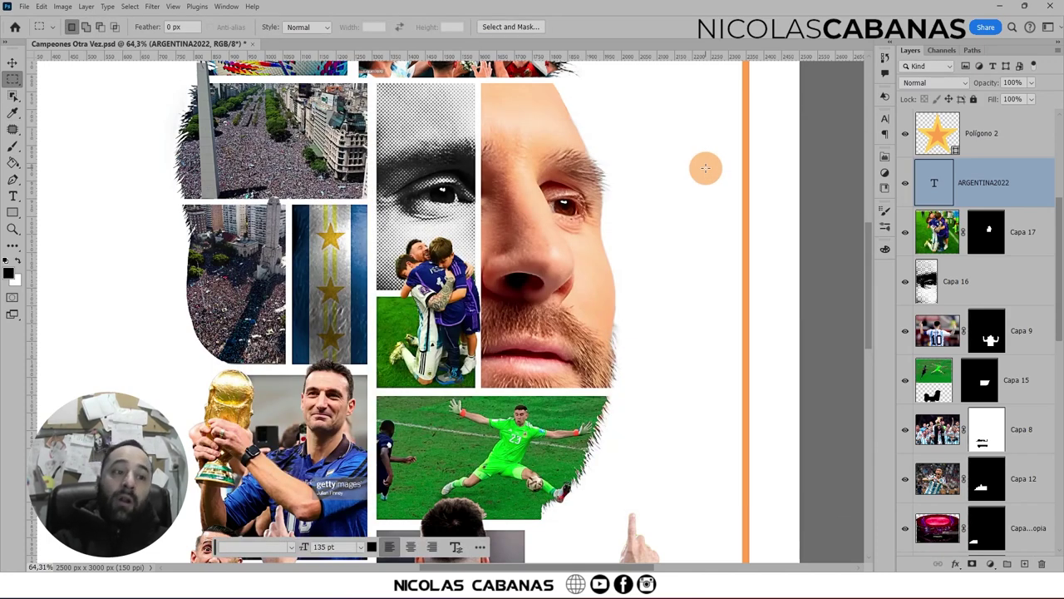